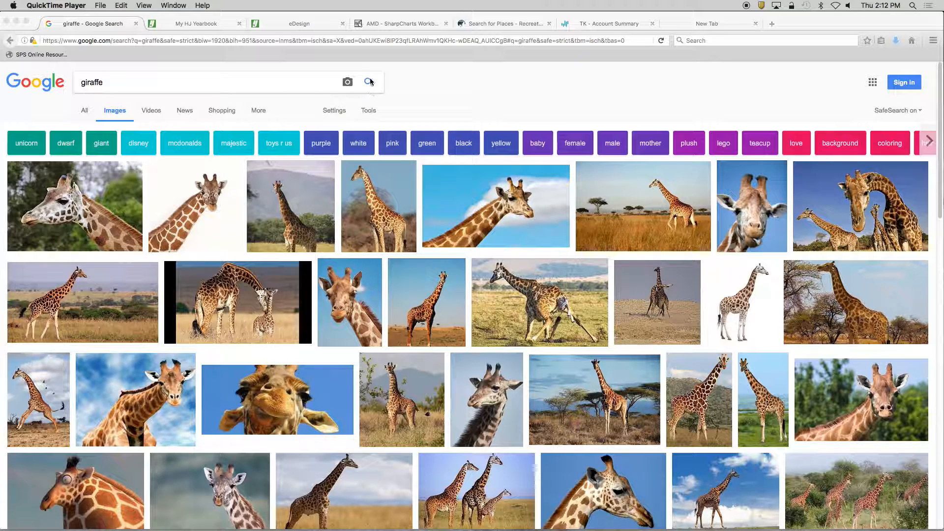
Step: Filter the giraffe image results to pictures larger than 2 MP (1600×1200)
click(369, 112)
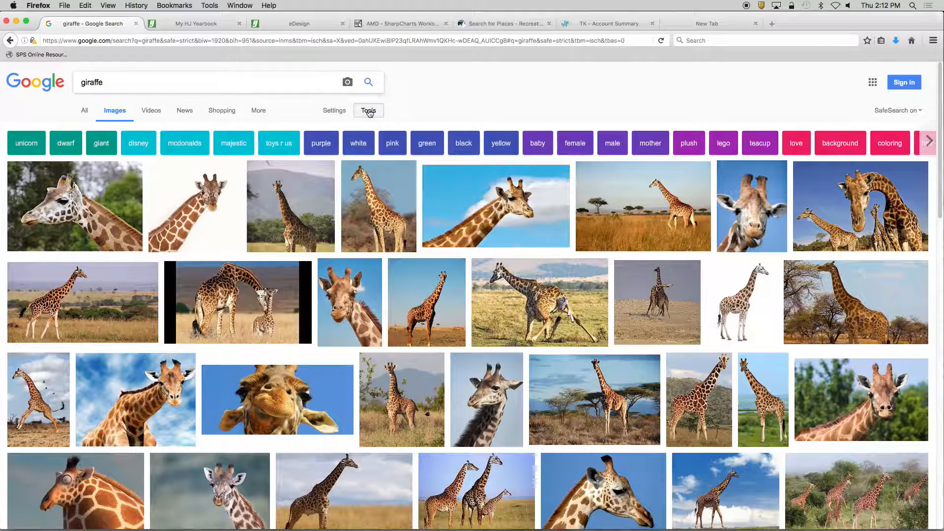
click(370, 112)
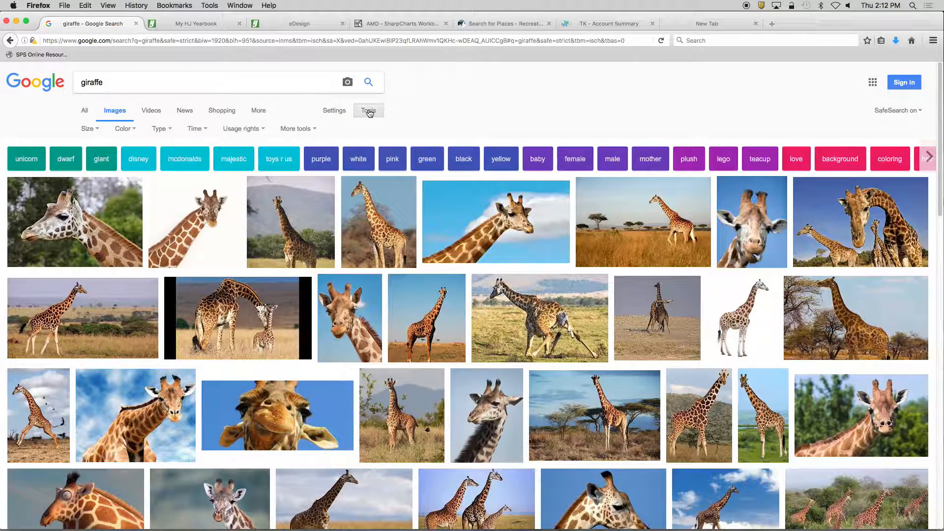
click(93, 131)
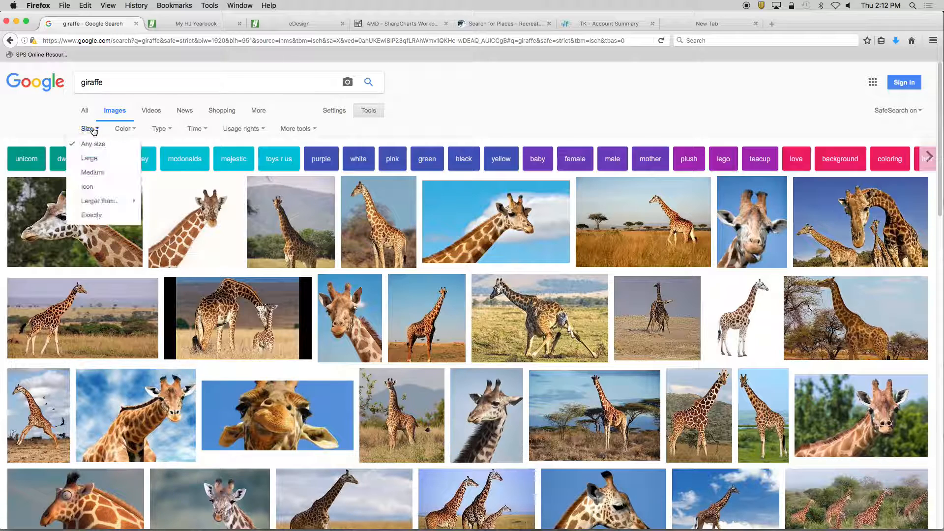
mouse_move(100, 205)
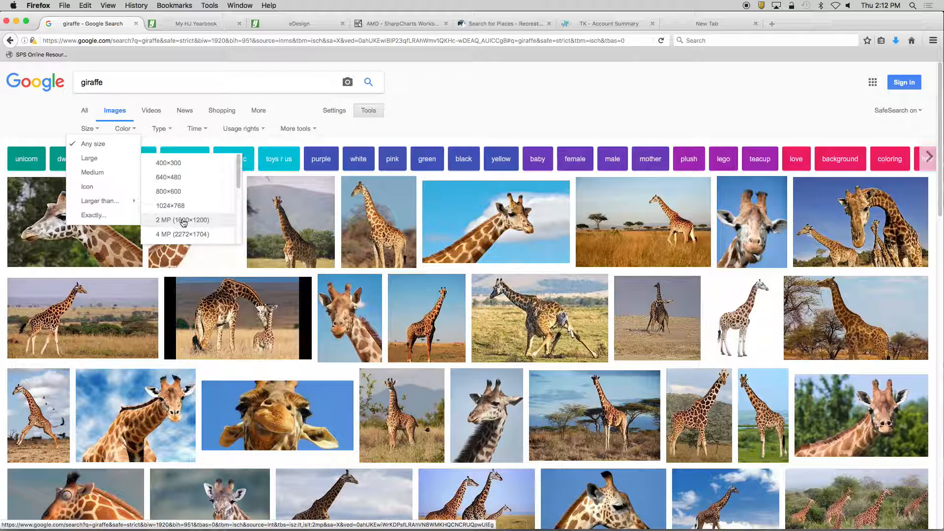
click(182, 221)
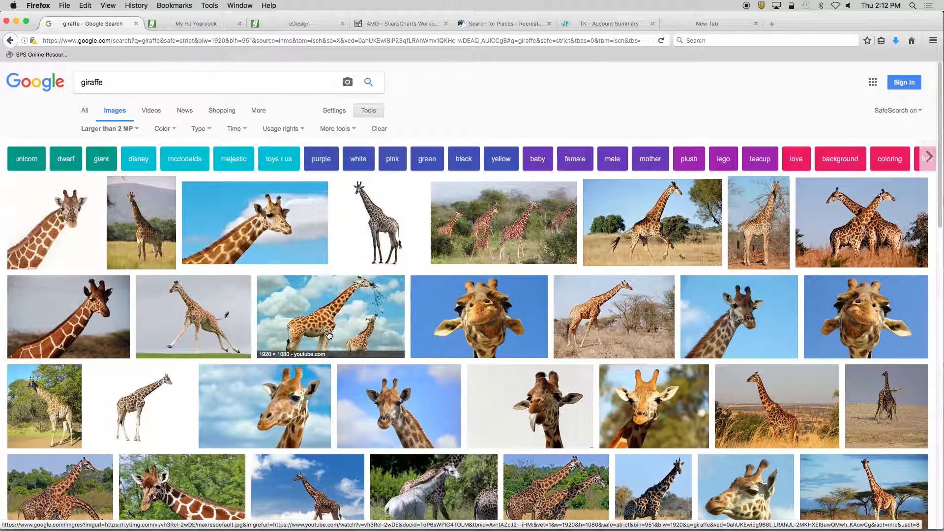
Step: Browse the filtered results and open the preview of the Wikipedia standing giraffe picture
scroll(329, 335, down, 3)
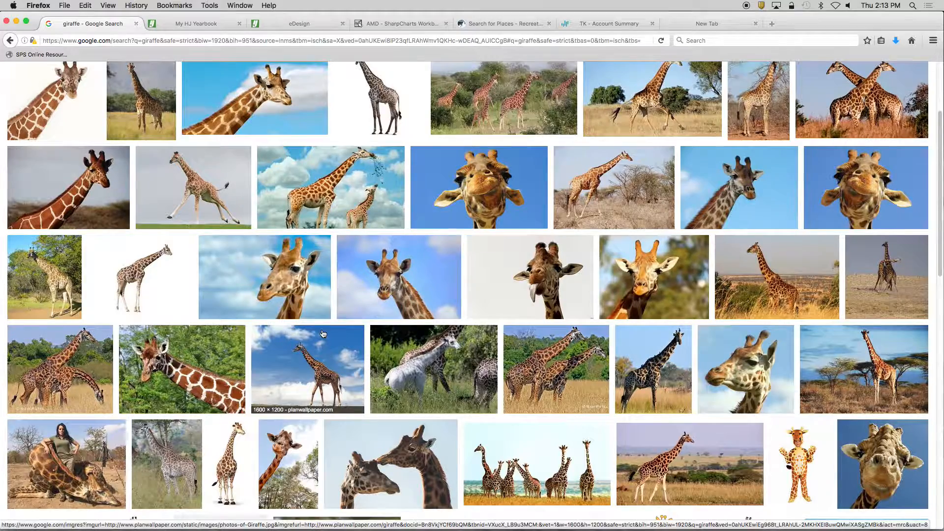
scroll(329, 334, up, 2)
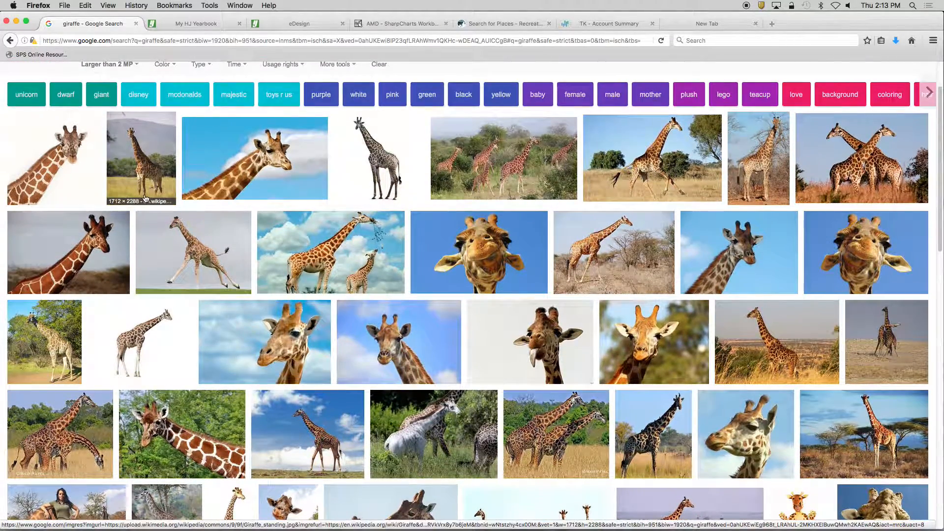
click(144, 159)
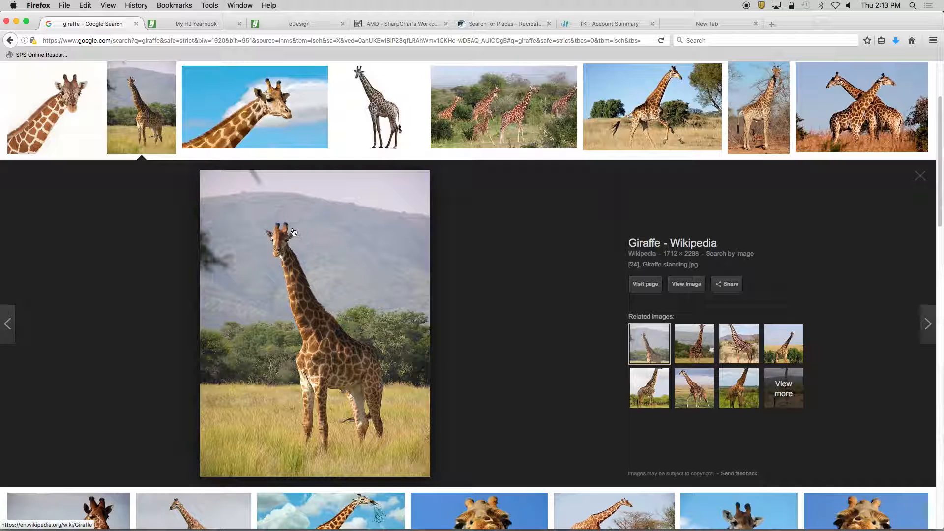
scroll(294, 232, up, 3)
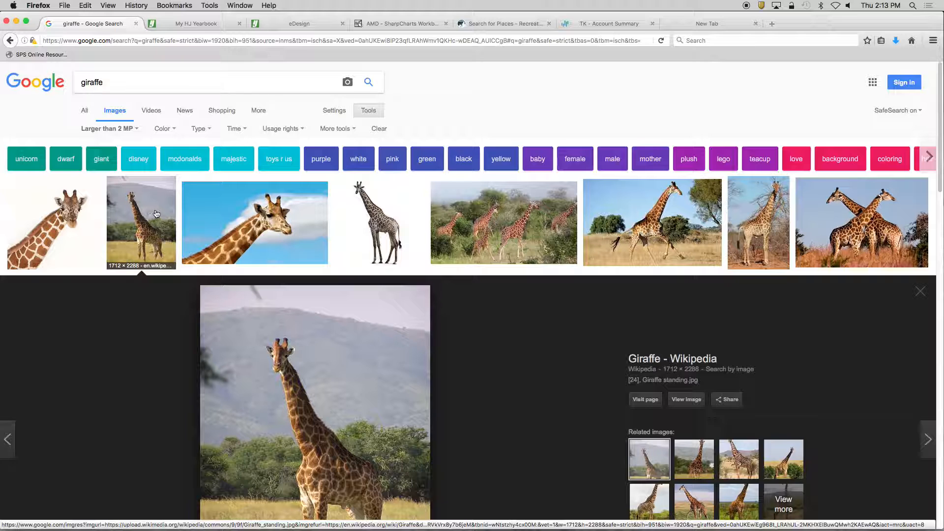
scroll(148, 231, down, 5)
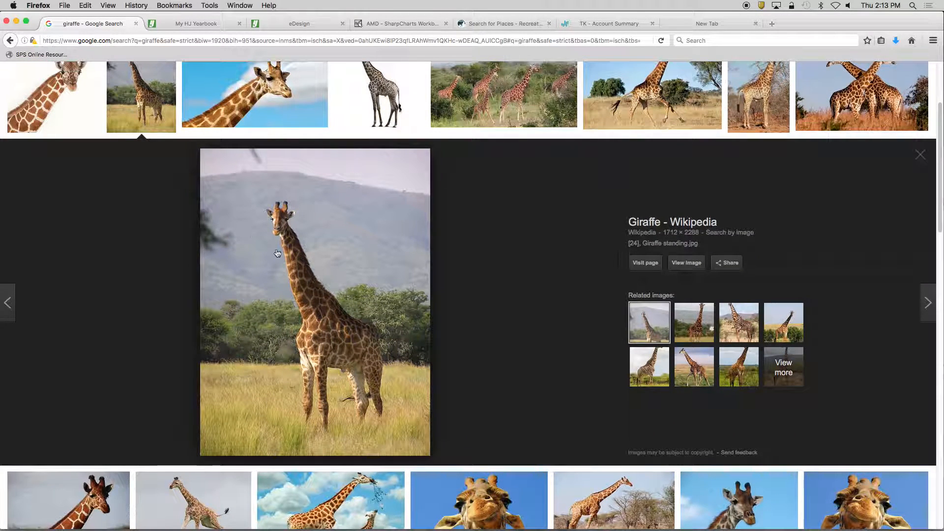
right_click(315, 280)
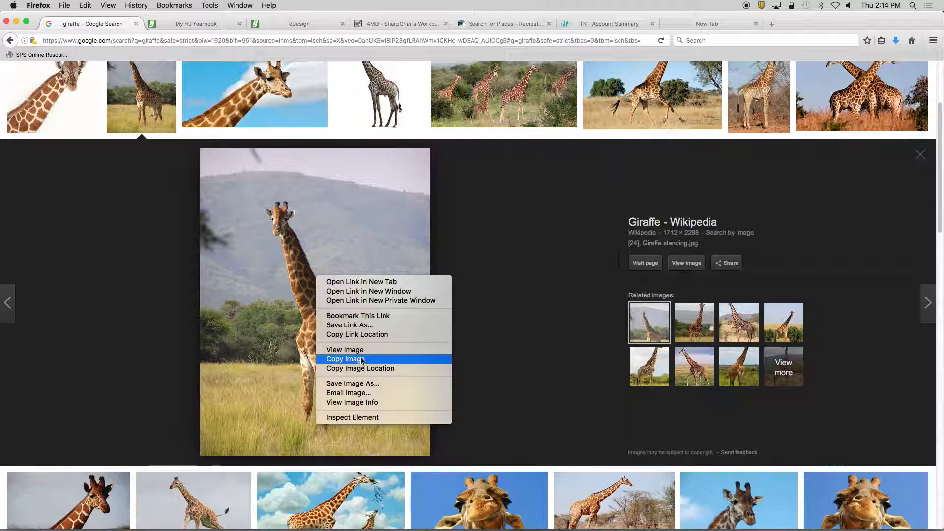
click(363, 383)
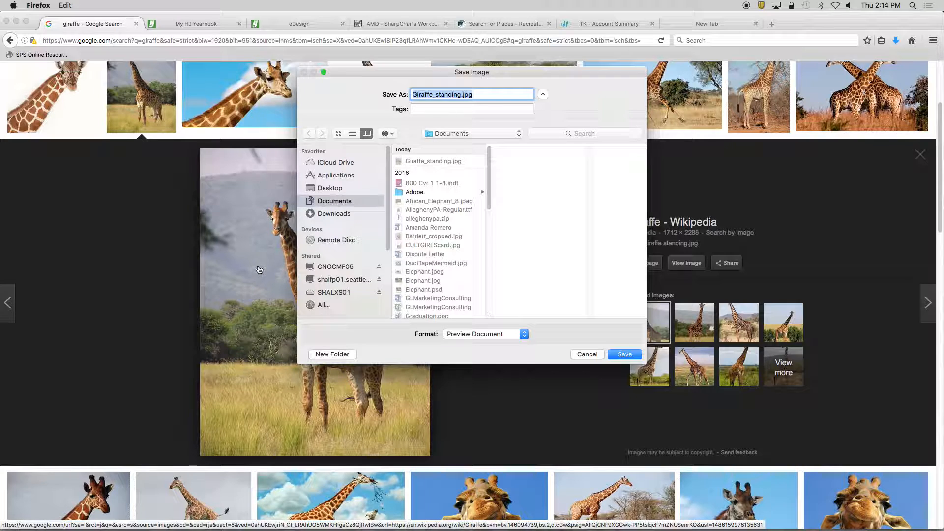
click(587, 355)
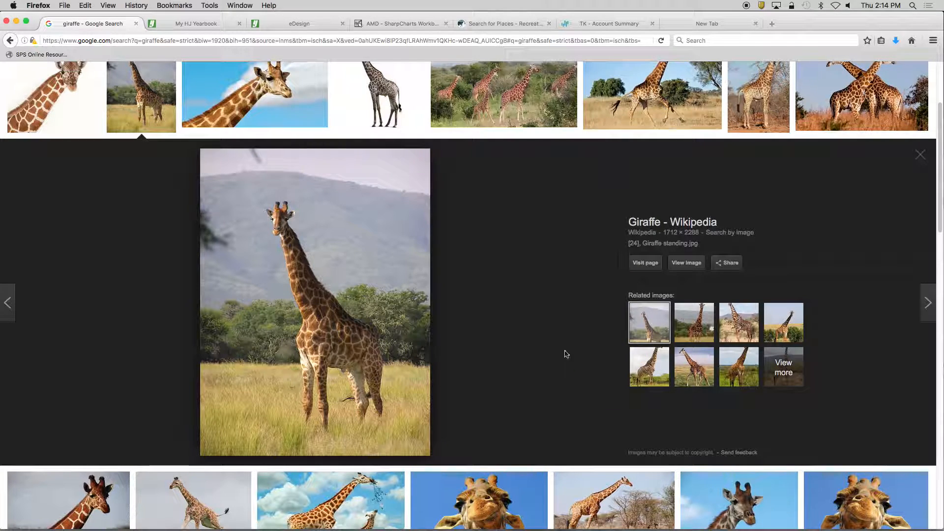
Step: Try to save the previewed giraffe picture in Documents as Giraffe_standing.jpg, cancelling instead of replacing the existing file
right_click(308, 290)
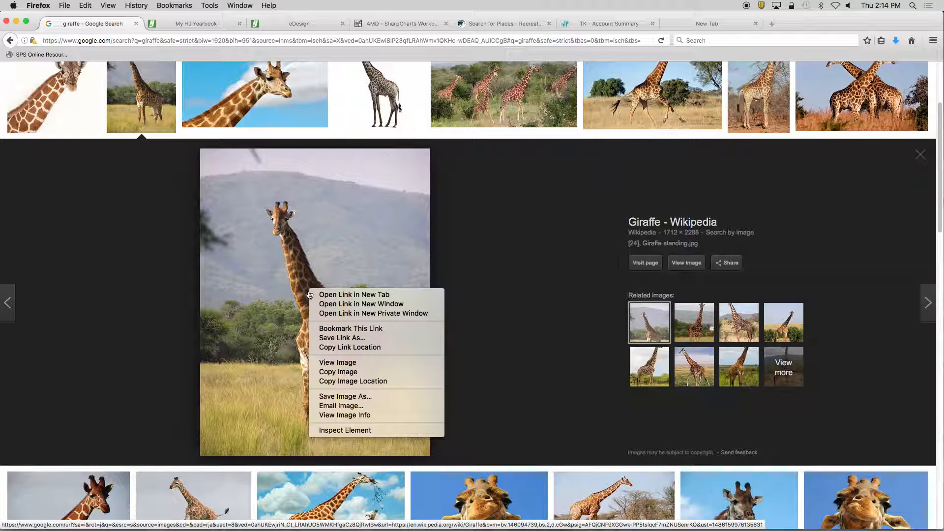
click(373, 399)
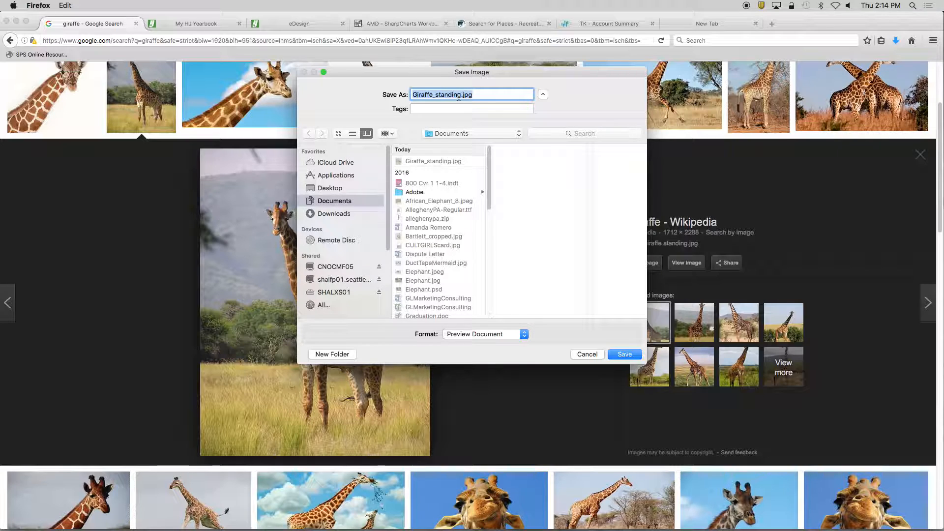
click(543, 95)
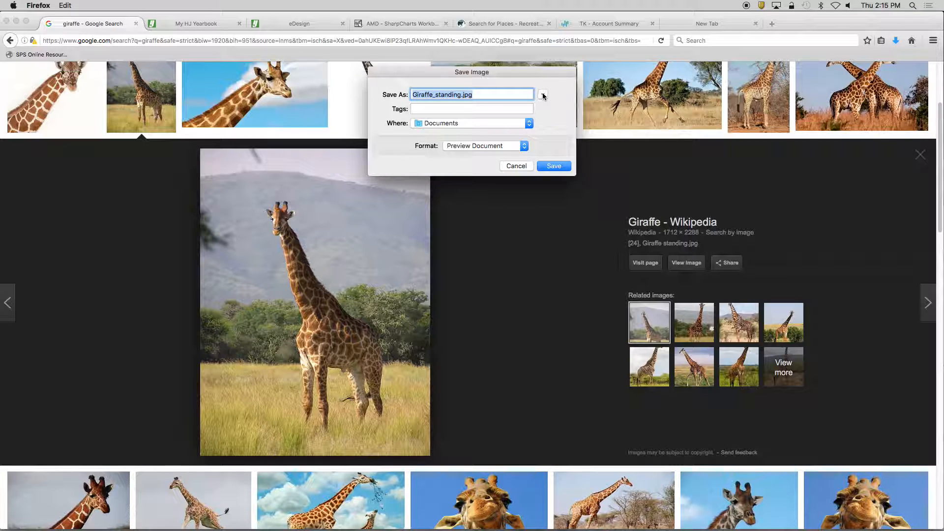
click(543, 95)
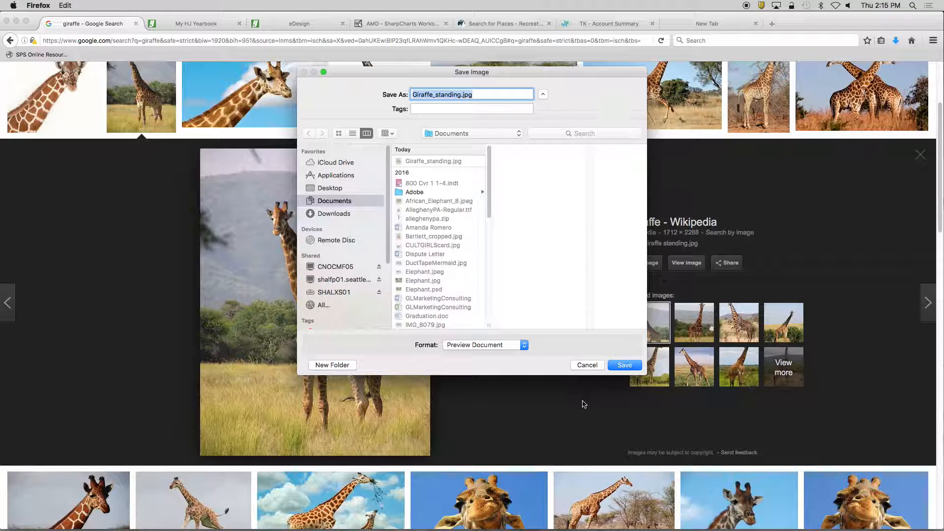
click(622, 366)
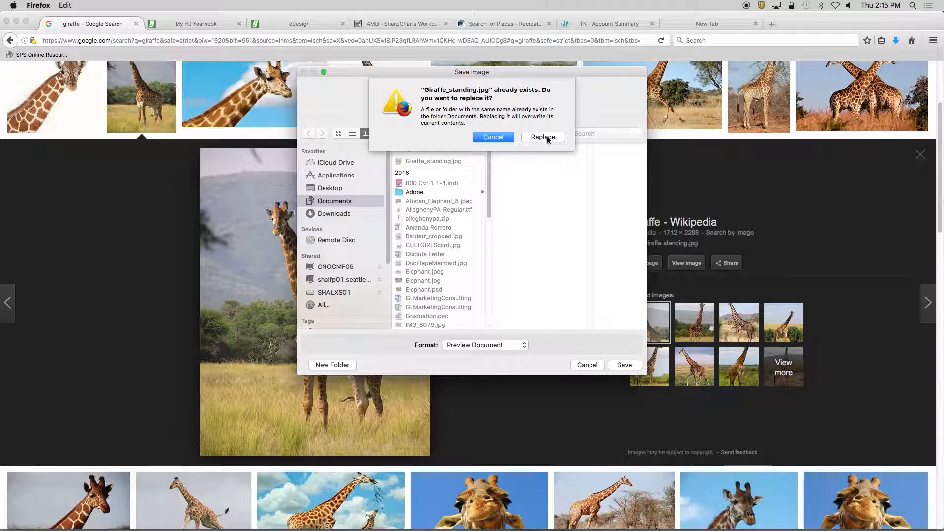
click(493, 137)
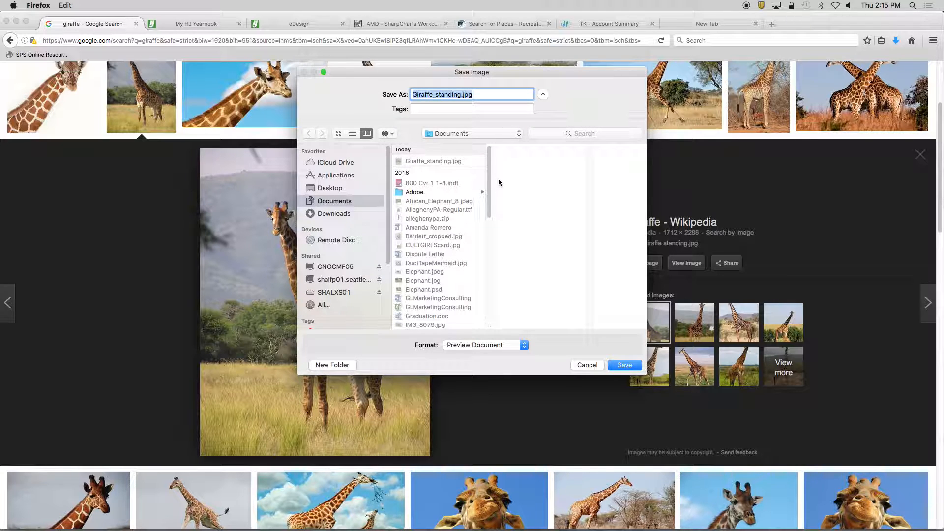
click(587, 365)
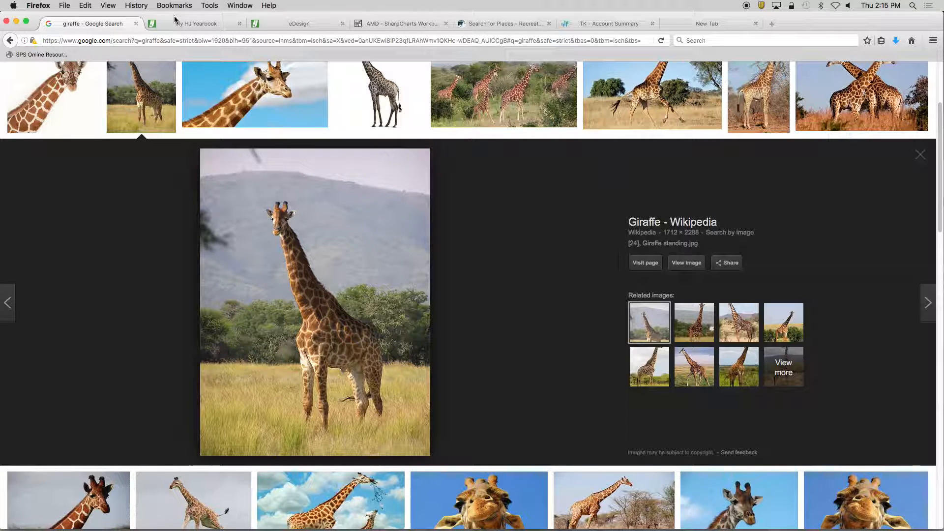
Step: Switch to Photoshop and set up a new 8.5 by 11 inch document at 300 pixels/inch with a transparent background
mouse_move(362, 530)
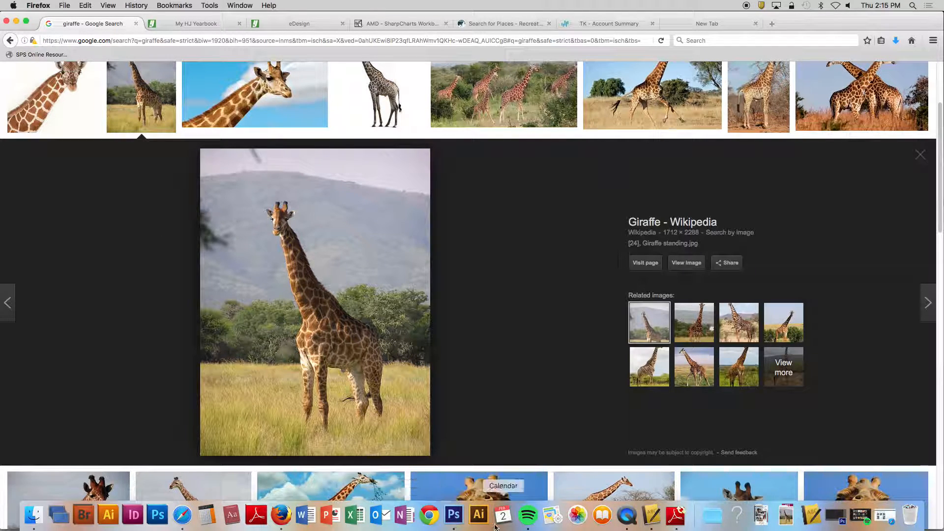
click(454, 515)
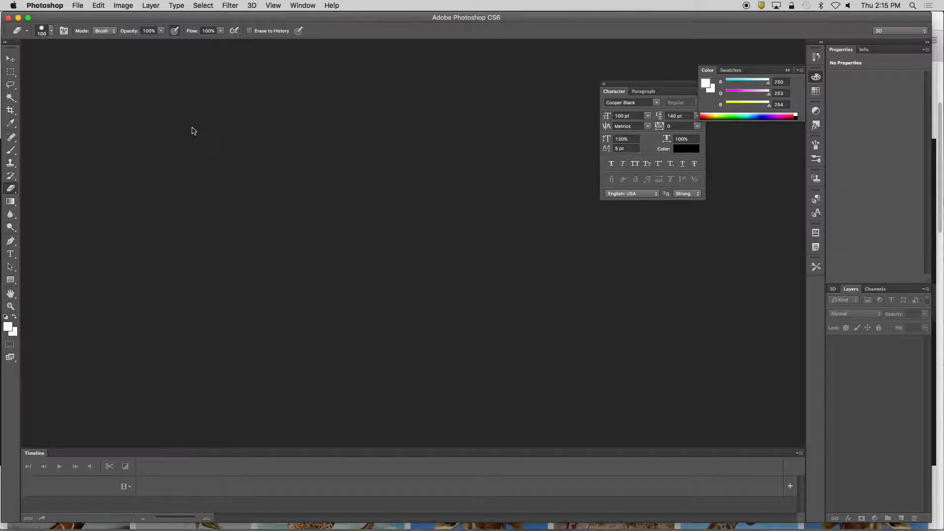
click(78, 6)
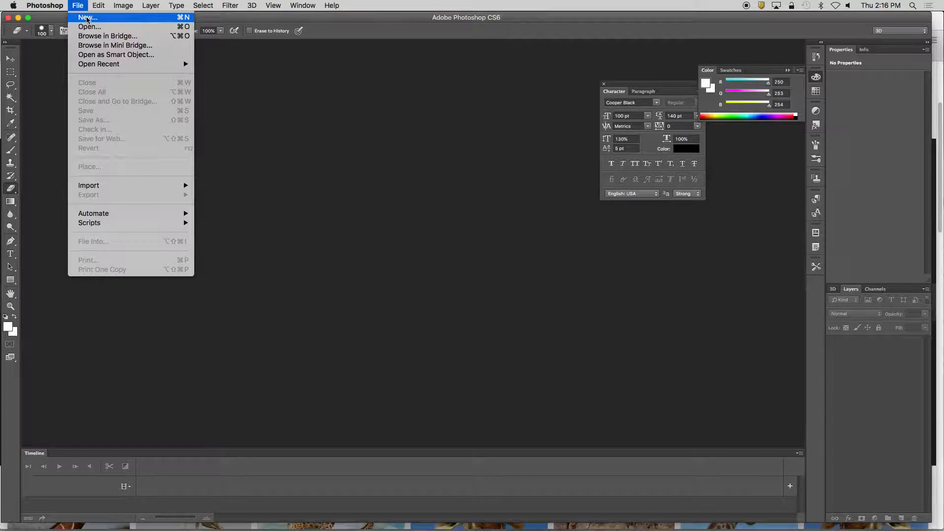
click(87, 18)
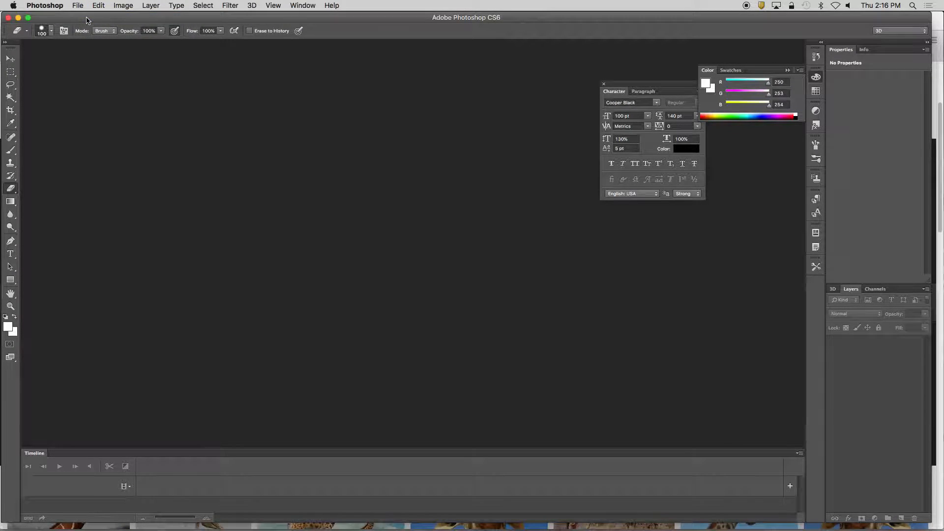
mouse_move(352, 76)
mouse_down()
mouse_move(297, 70)
mouse_move(344, 78)
mouse_up()
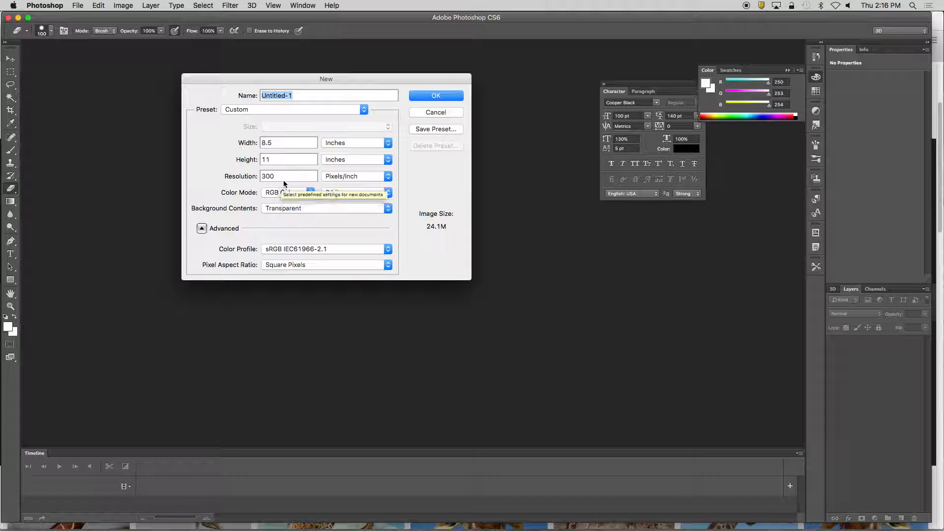
double_click(268, 176)
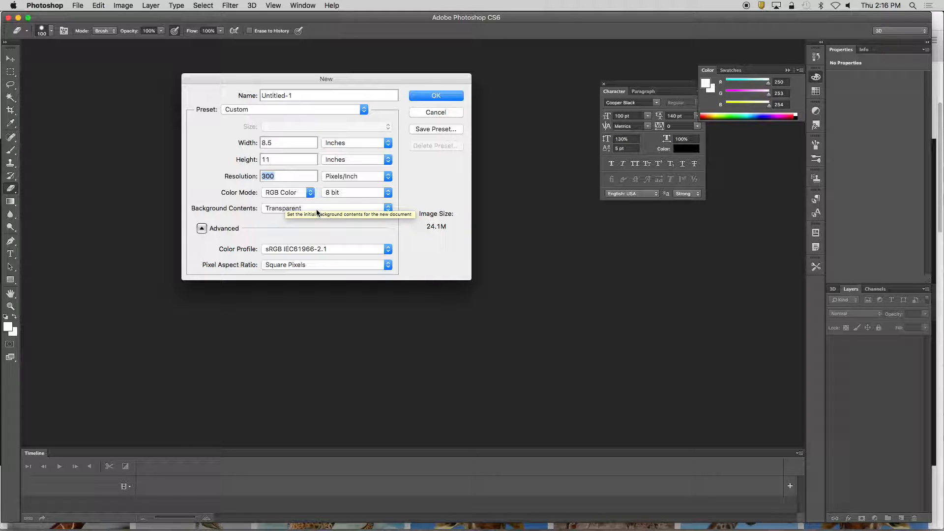
click(278, 209)
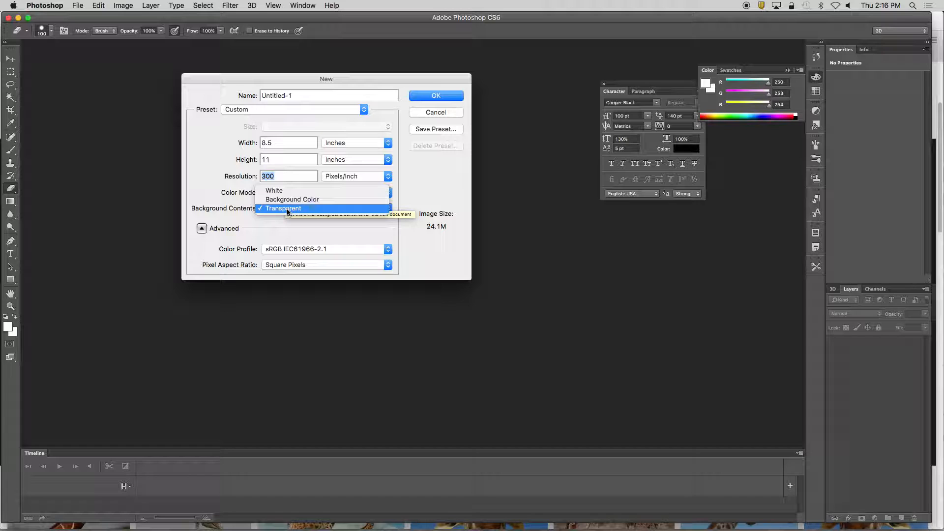
click(287, 208)
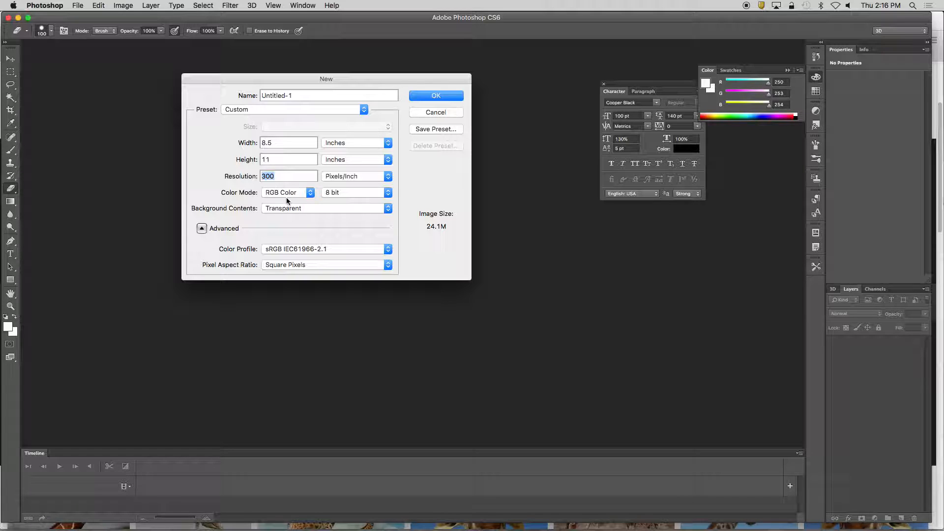
Step: Name the new document giraffe and create it
click(298, 96)
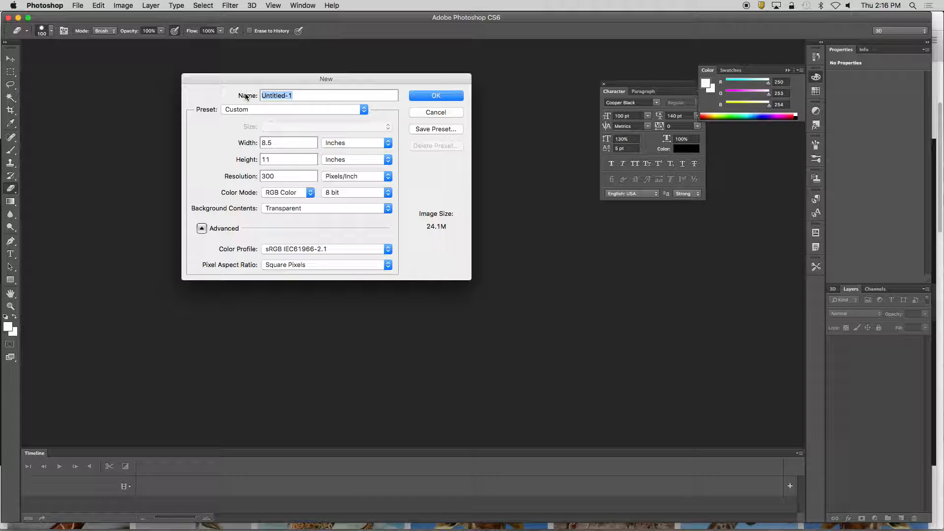
text(gira)
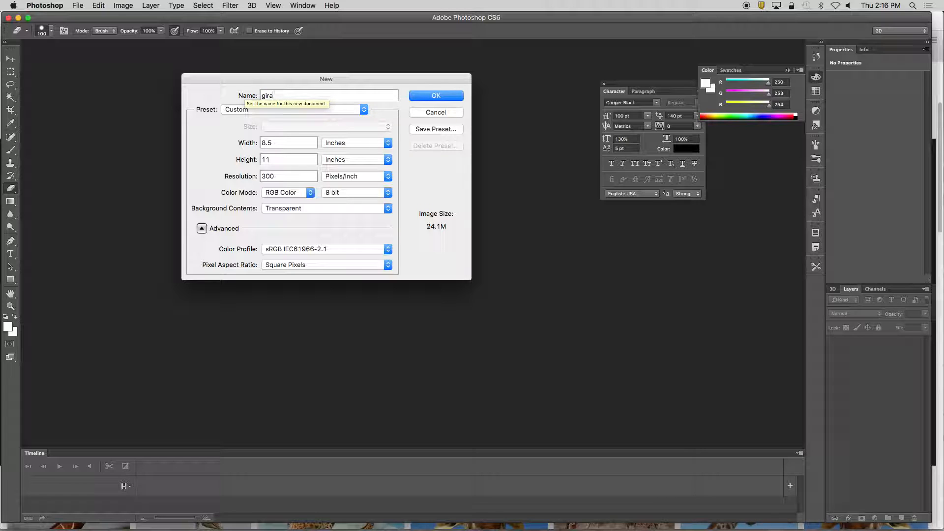
text(ffe)
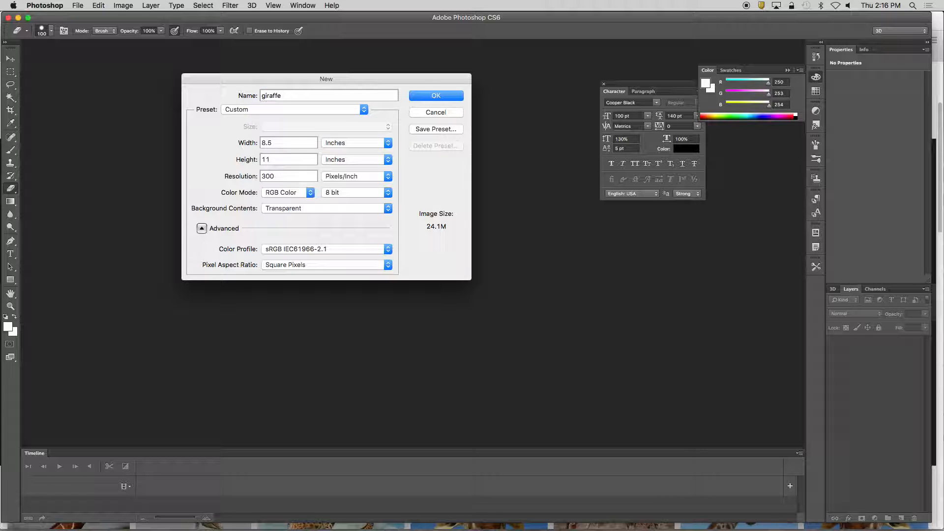
click(435, 97)
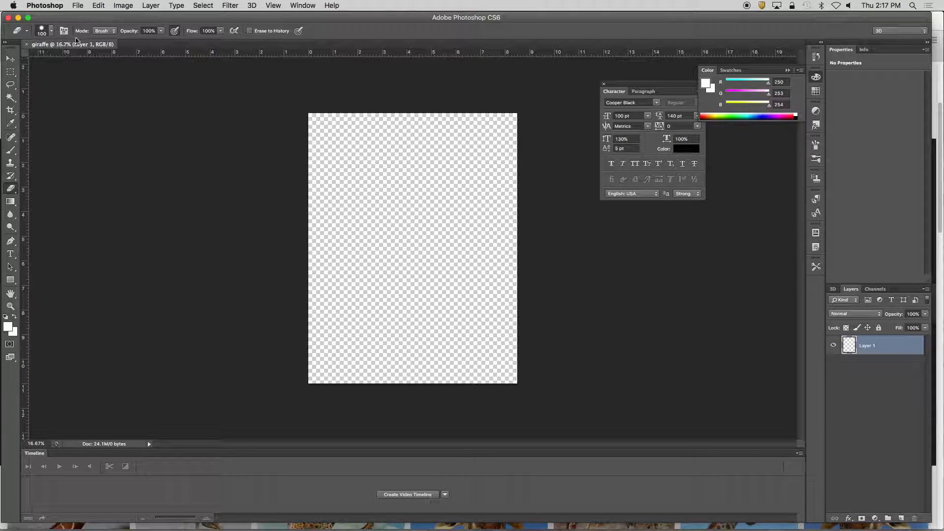
Step: Place Giraffe_standing.jpg from the Documents folder into the giraffe document
click(79, 7)
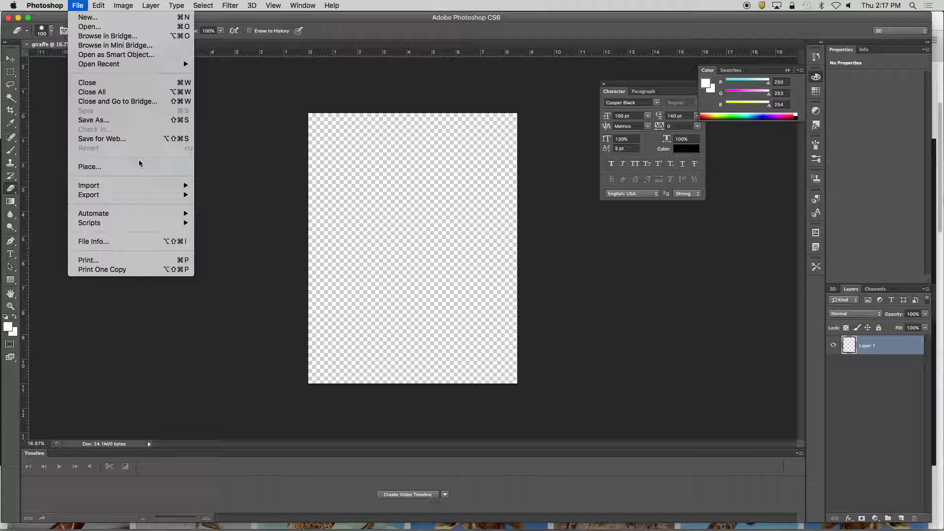
click(122, 169)
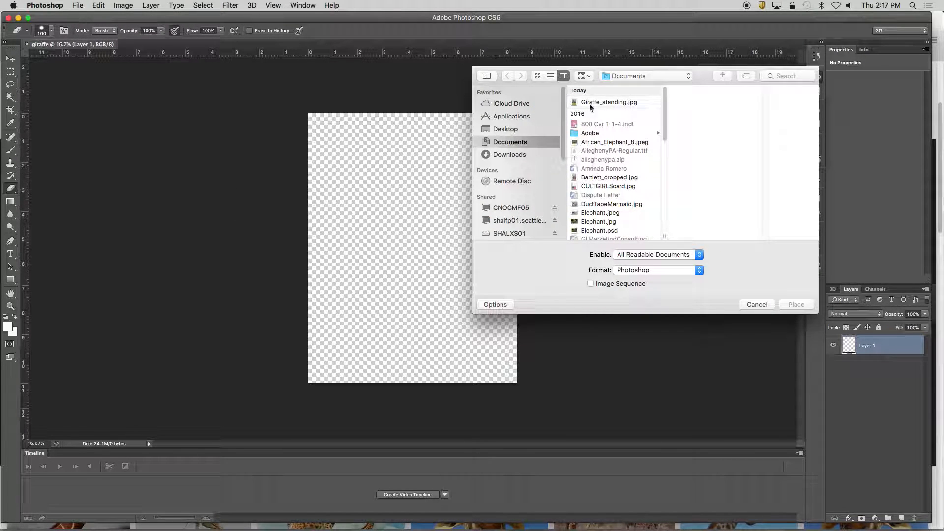
click(598, 103)
click(797, 304)
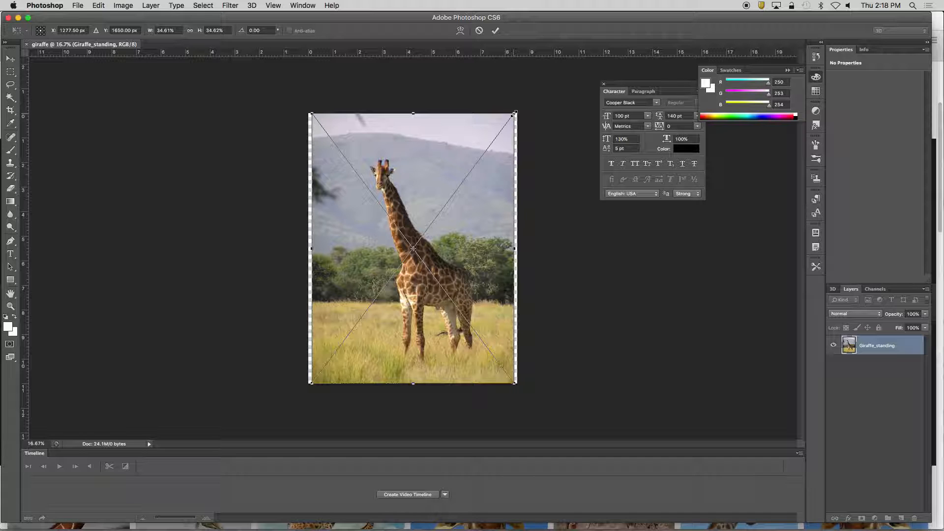
Step: Scale the placed giraffe picture to 34.53%, discarding a trial shrink from its corner, and commit the placement
mouse_move(514, 114)
mouse_down()
mouse_move(369, 307)
mouse_move(500, 107)
mouse_move(422, 242)
mouse_move(503, 114)
mouse_move(516, 110)
mouse_move(457, 124)
mouse_move(334, 113)
mouse_move(622, 203)
mouse_move(628, 257)
mouse_move(408, 204)
mouse_move(531, 154)
mouse_move(499, 194)
mouse_move(498, 242)
mouse_move(507, 123)
mouse_up()
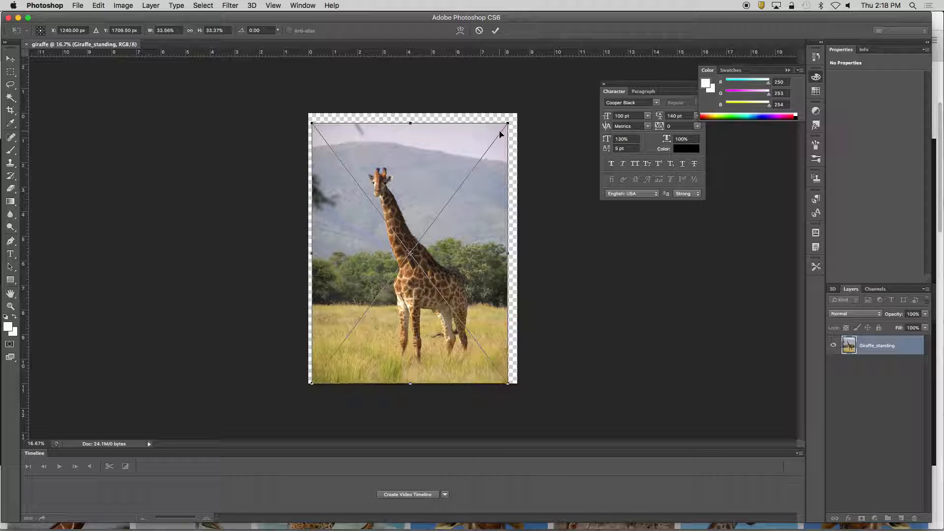
key(super+z)
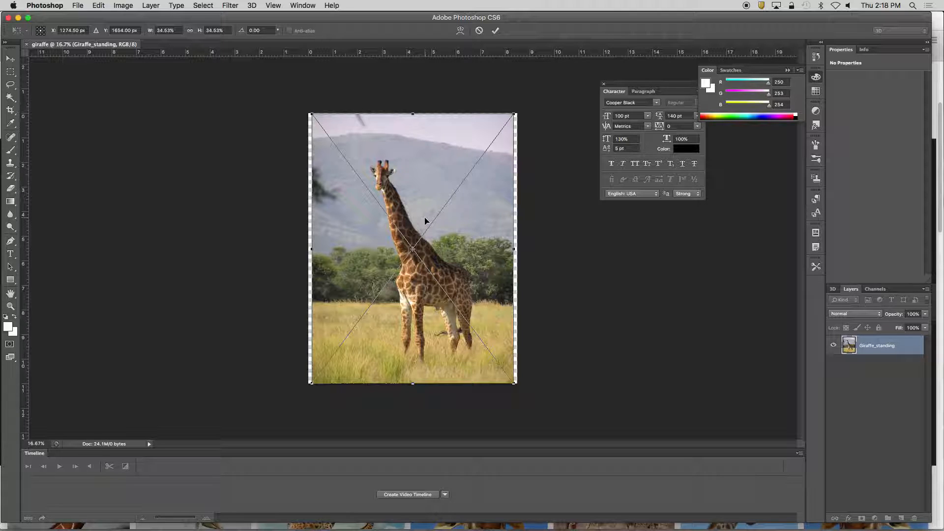
click(496, 31)
key(e)
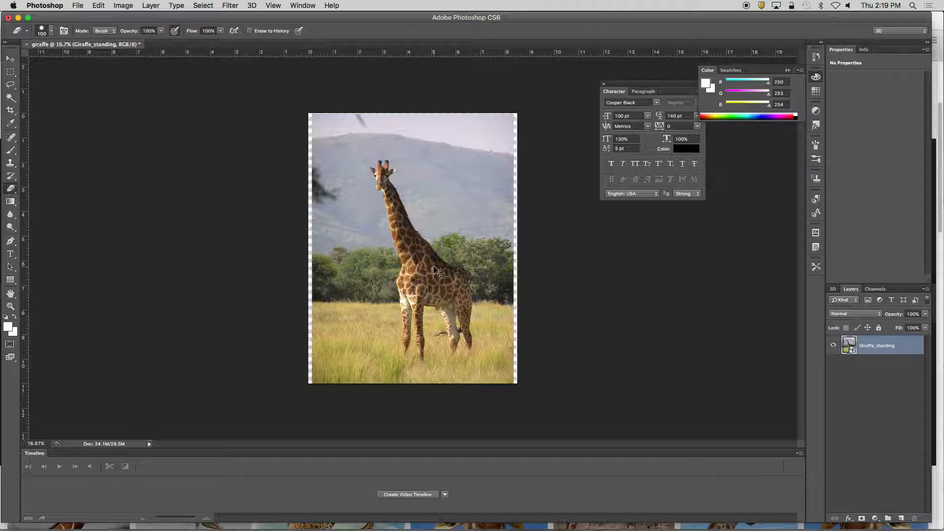
key(super+t)
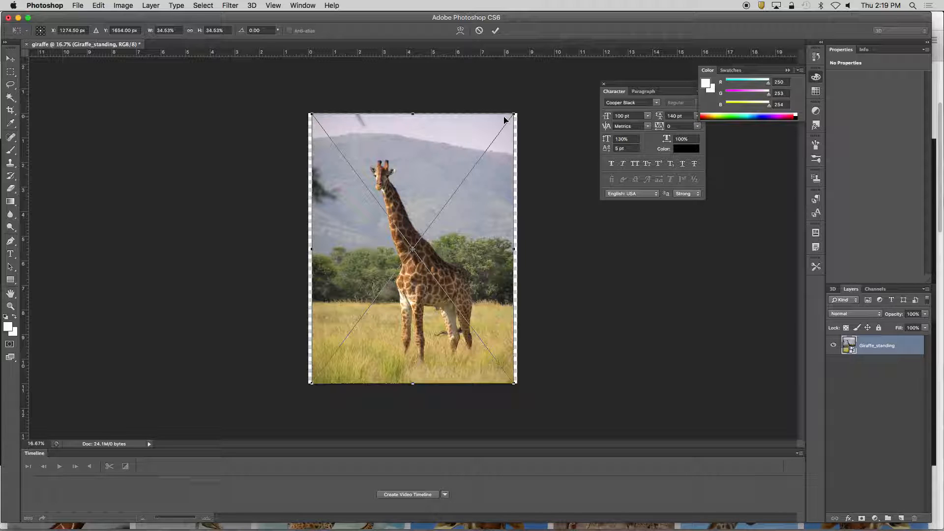
key(Return)
key(e)
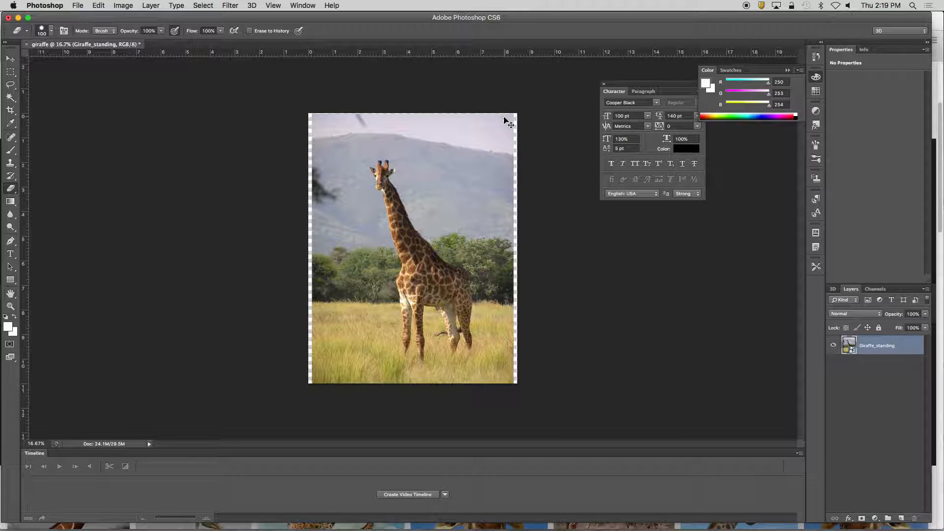
key(super+t)
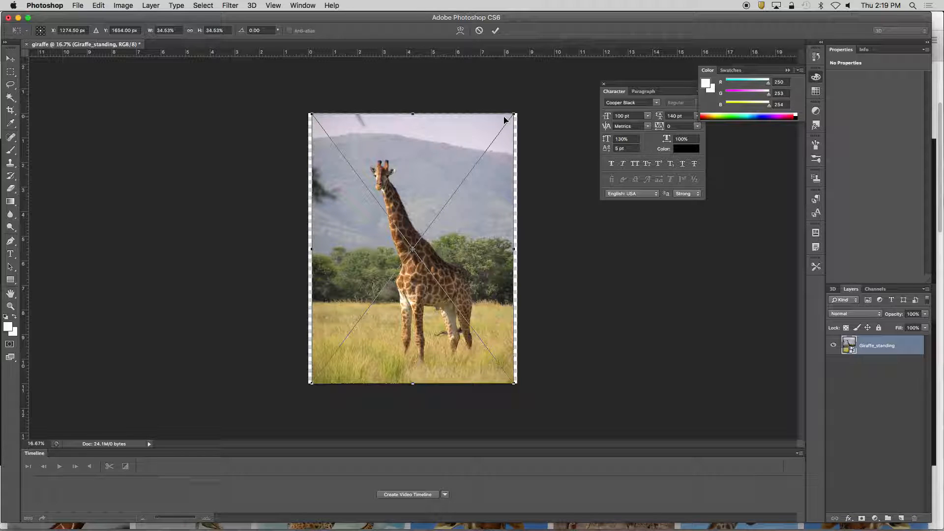
key(Return)
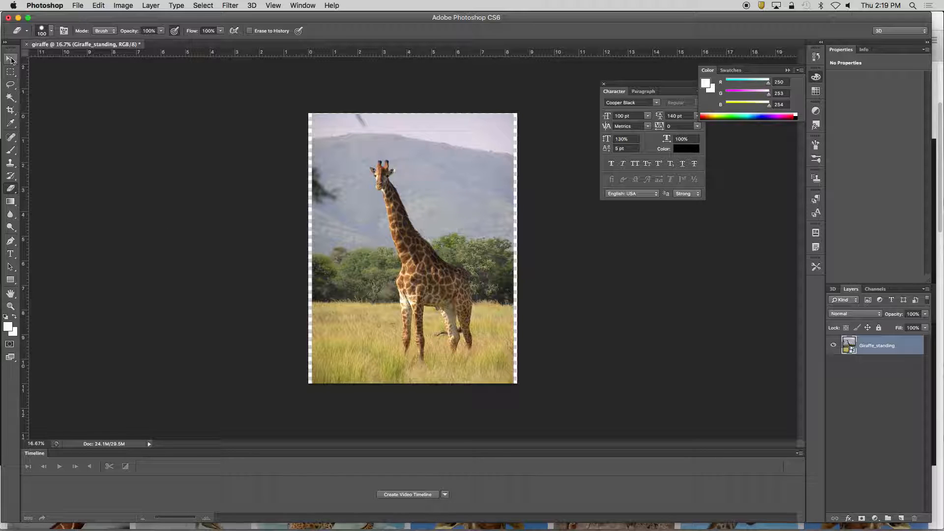
click(11, 59)
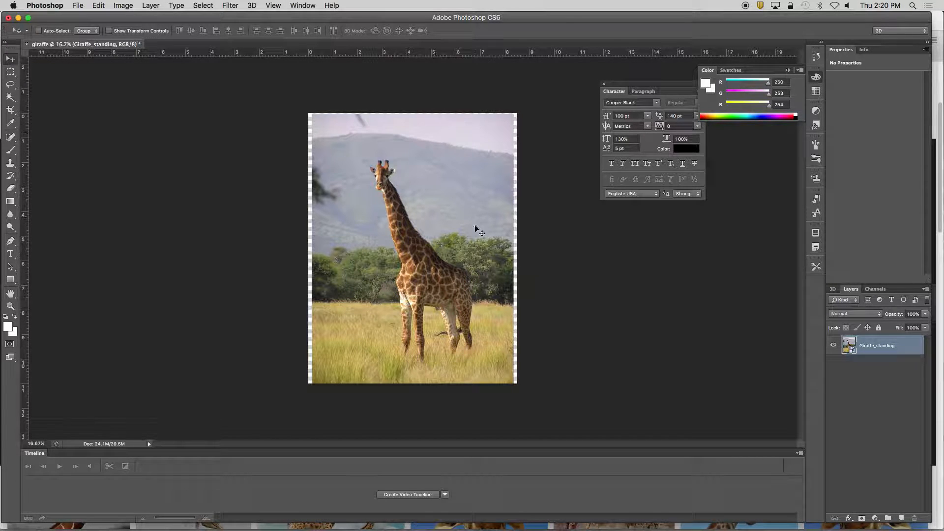
Step: Switch to the Eraser tool and rasterize the Giraffe_standing smart object so its pixels can be erased
click(10, 189)
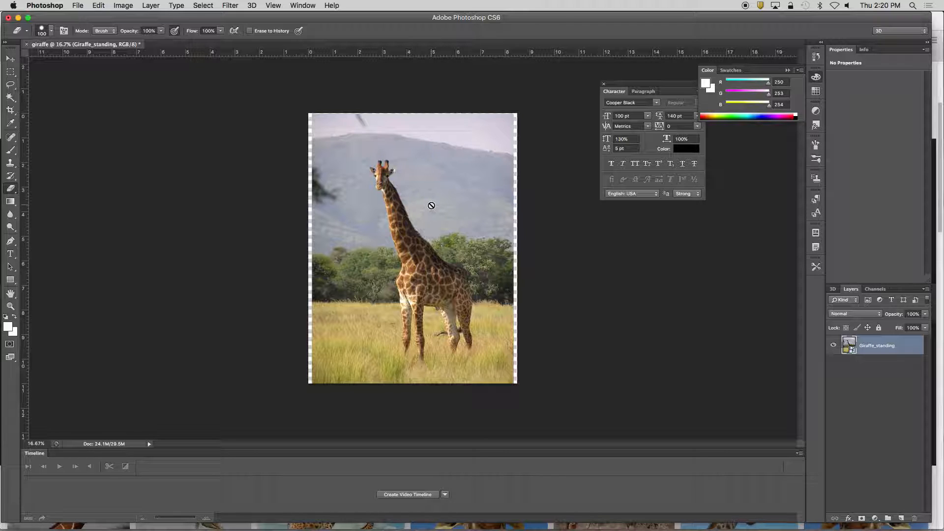
click(431, 205)
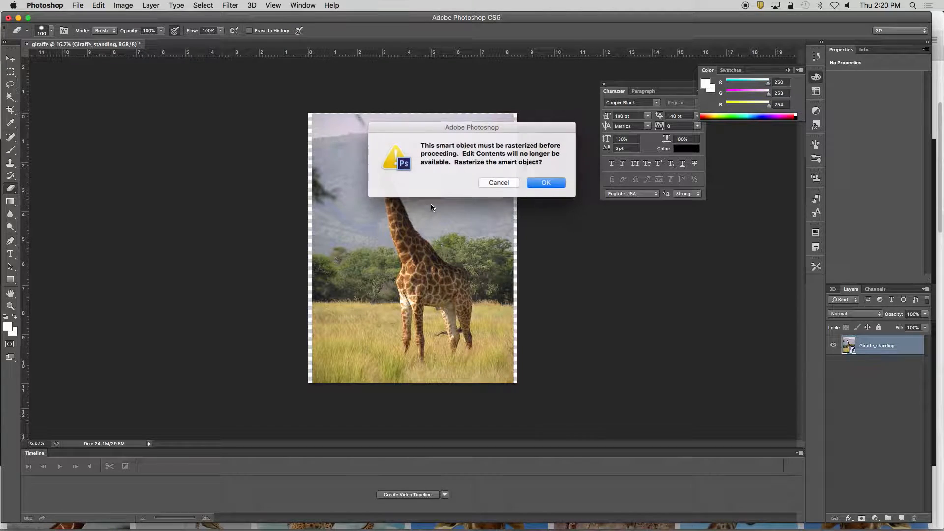
click(547, 183)
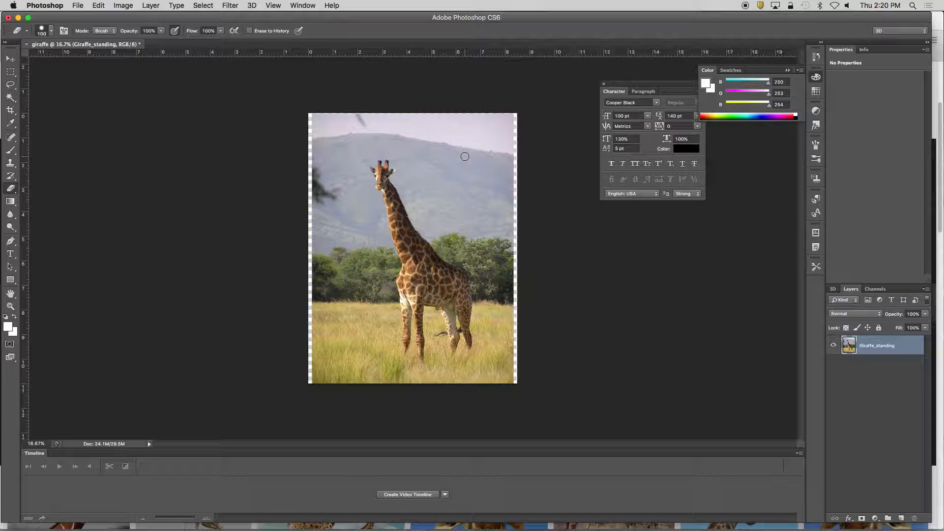
Step: Try different eraser brush sizes, enlarging to 1200 px and reducing to 700 px over the sky
key(bracketright)
key(bracketright)
key(bracketright)
key(bracketright)
key(bracketright)
key(bracketright)
key(bracketright)
key(bracketright)
key(bracketright)
key(bracketright)
key(bracketright)
key(bracketright)
key(bracketright)
key(bracketright)
key(bracketright)
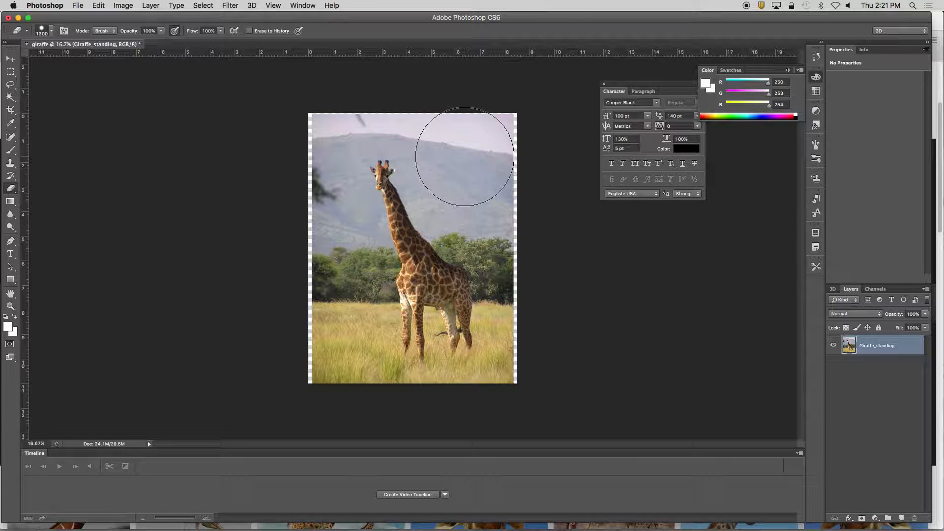
key(bracketleft)
key(bracketleft)
key(bracketleft)
key(bracketleft)
key(bracketleft)
key(bracketleft)
key(bracketleft)
key(bracketleft)
key(bracketleft)
key(bracketright)
key(bracketright)
key(bracketright)
key(bracketleft)
key(bracketleft)
key(bracketleft)
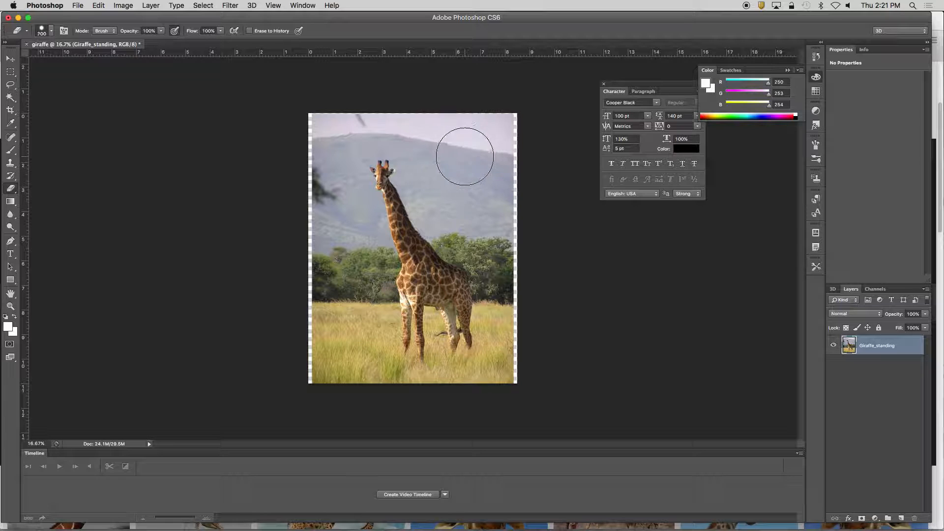
key(bracketright)
key(bracketright)
key(bracketright)
key(bracketright)
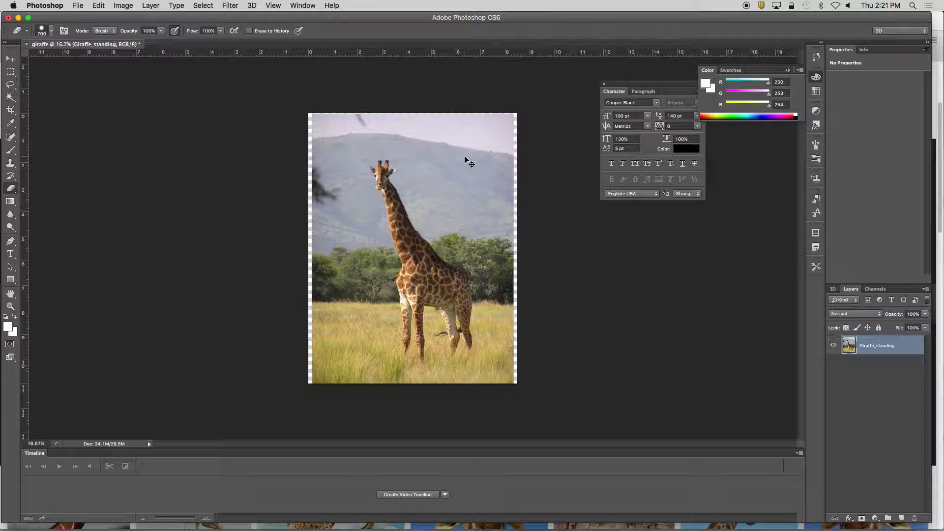
Step: Examine the giraffe picture at 100%, 12.5% and 66.67% magnification
key(super+1)
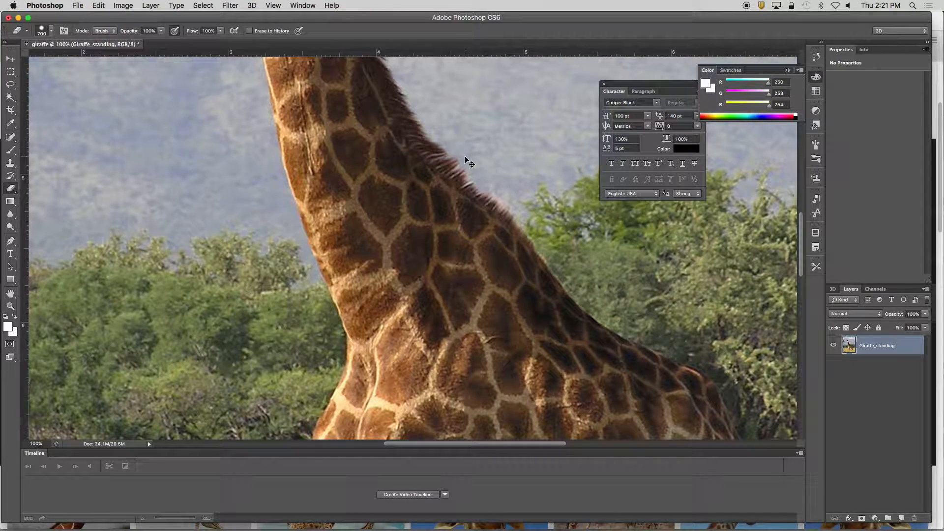
key(super+minus)
key(super+minus)
key(super+minus)
key(super+minus)
key(super+minus)
key(super+minus)
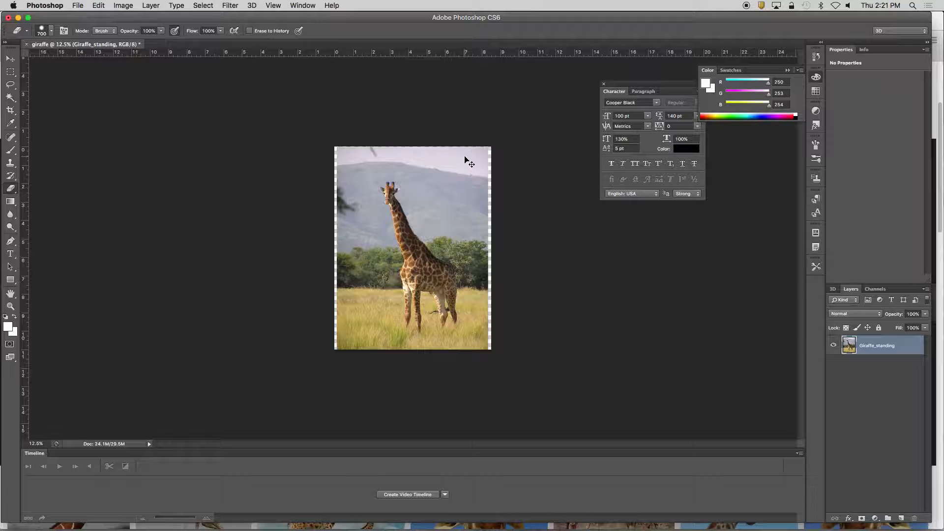
key(super+plus)
key(super+plus)
key(super+plus)
key(super+plus)
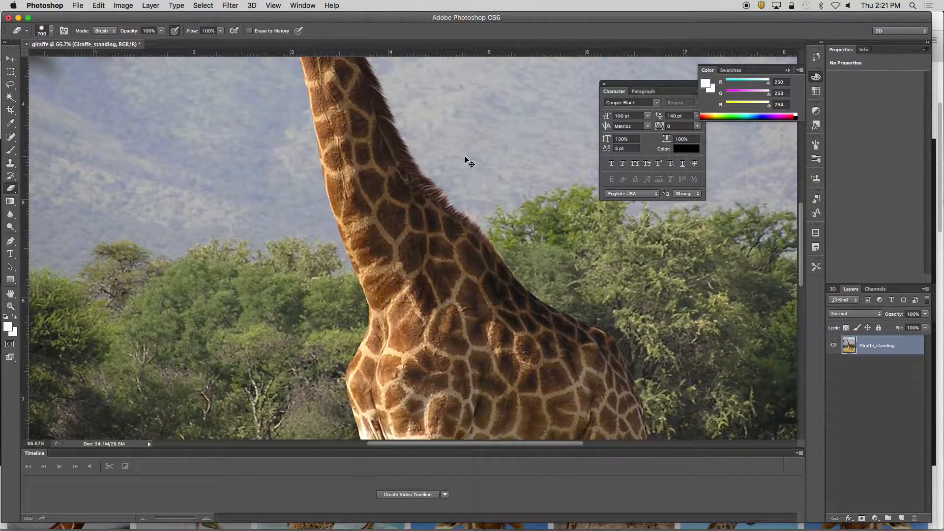
key(super+minus)
key(super+minus)
key(super+minus)
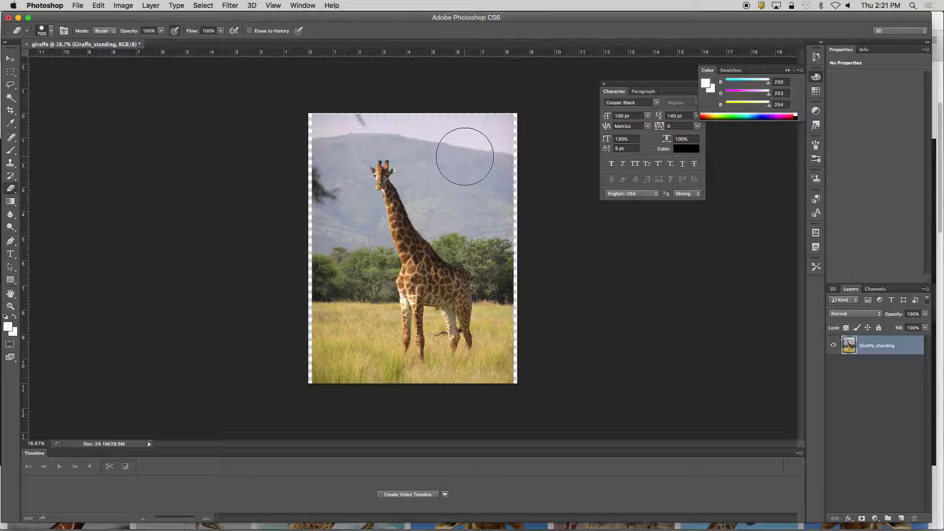
Step: Set the eraser brush size to 1000 px and roughly erase the sky, trees and grass around the giraffe
key(bracketright)
key(bracketright)
key(bracketright)
key(bracketright)
key(bracketright)
key(bracketleft)
key(bracketleft)
key(bracketleft)
key(bracketleft)
key(bracketleft)
key(bracketleft)
key(bracketleft)
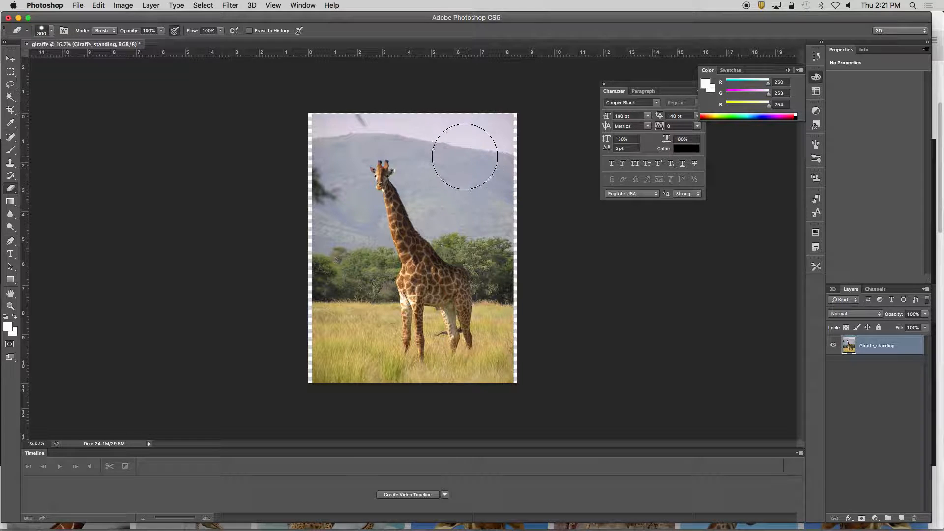
key(bracketright)
key(bracketright)
key(bracketright)
key(bracketright)
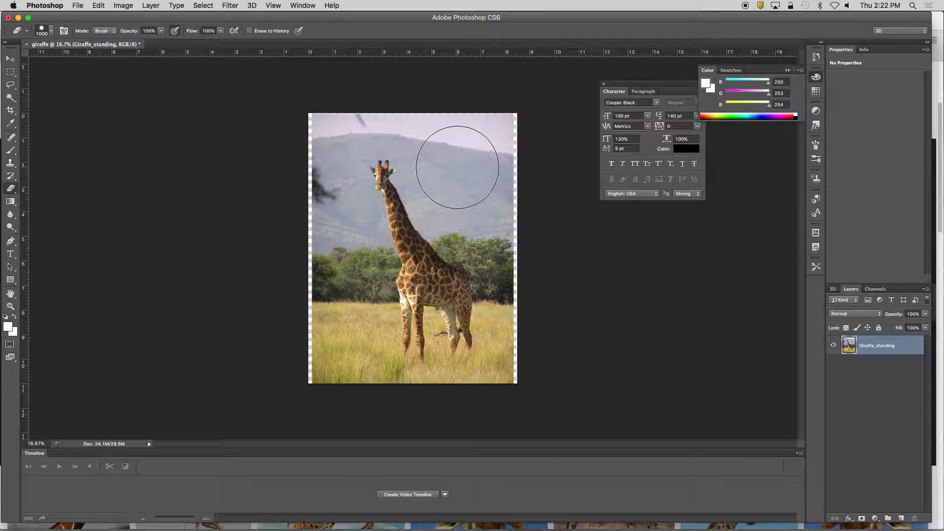
mouse_move(464, 95)
mouse_down()
mouse_move(517, 169)
mouse_move(484, 129)
mouse_move(400, 93)
mouse_move(312, 131)
mouse_move(316, 225)
mouse_move(348, 400)
mouse_move(467, 400)
mouse_move(506, 390)
mouse_move(529, 310)
mouse_move(524, 236)
mouse_move(482, 207)
mouse_move(443, 147)
mouse_move(379, 95)
mouse_up()
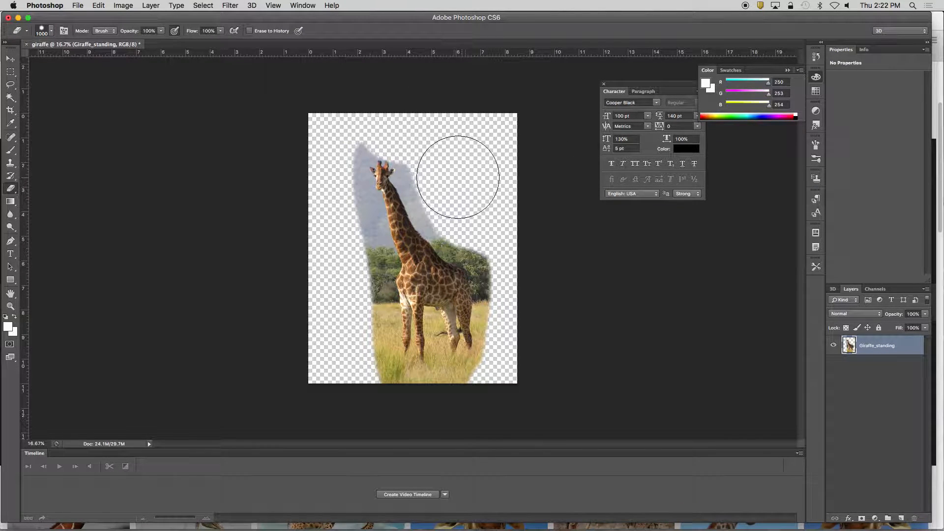
Step: Erase over the giraffe's head, and step back through all eraser strokes to the original smart object
click(391, 164)
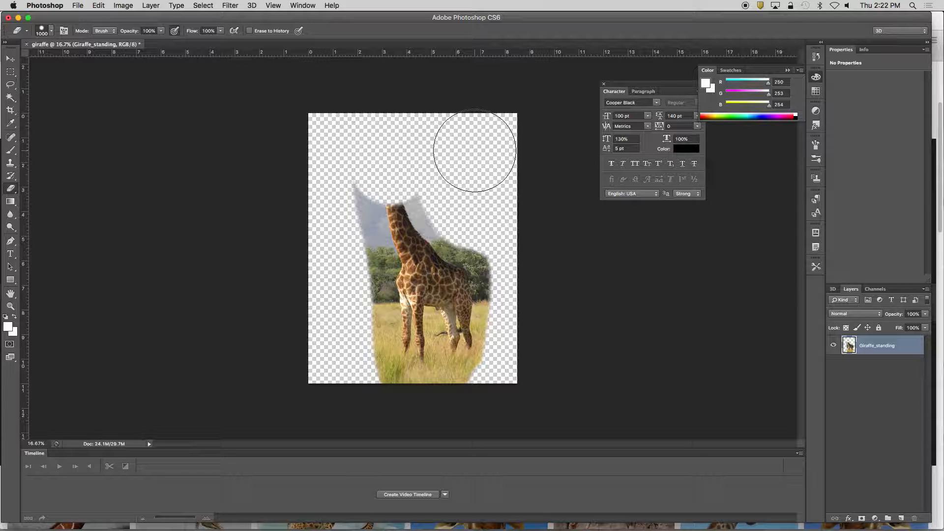
key(super+z)
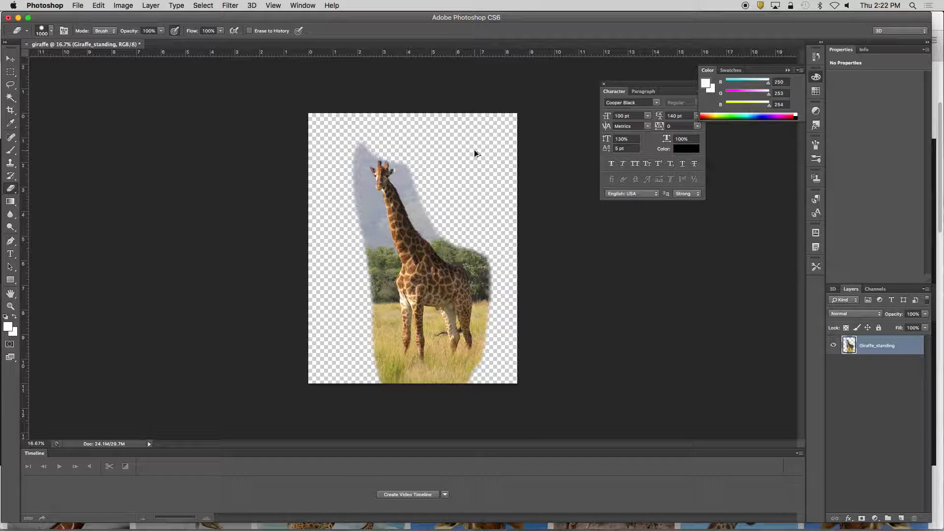
key(super+z)
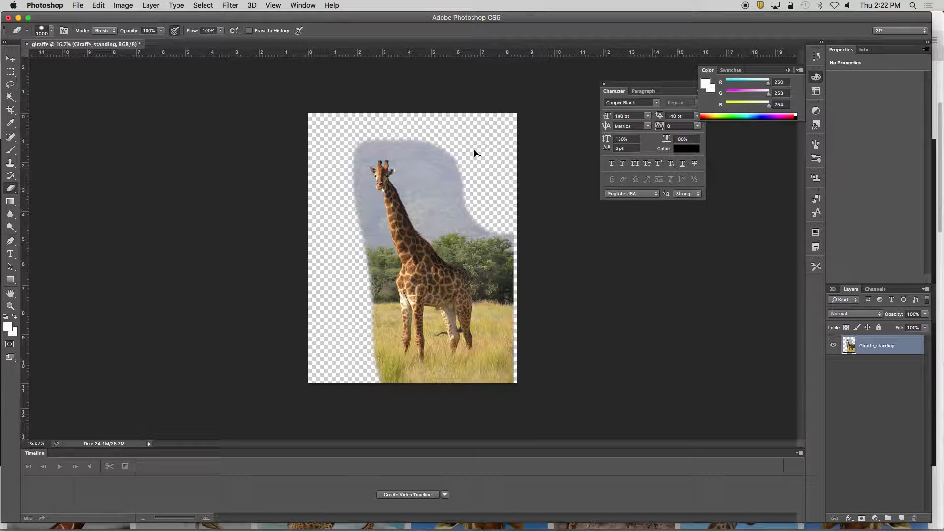
key(super+alt+z)
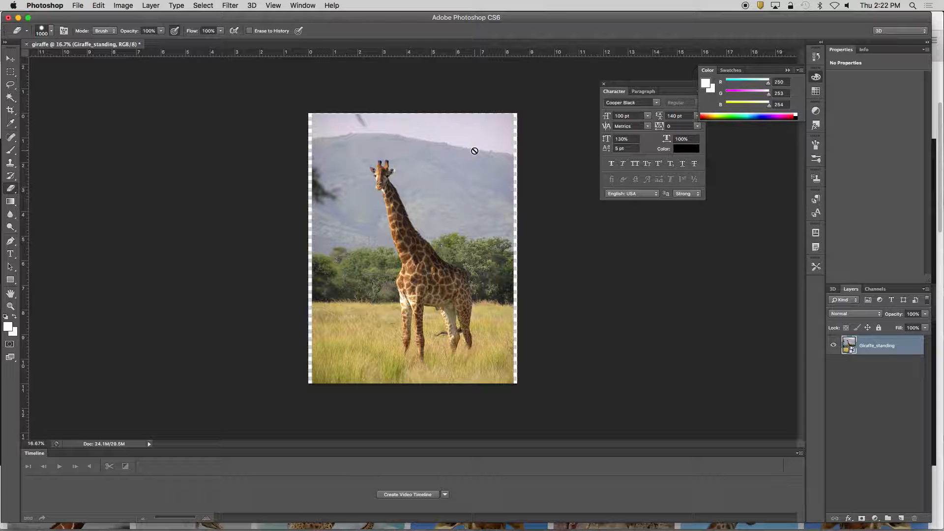
Step: Rasterize the restored Giraffe_standing smart object again for erasing
click(437, 152)
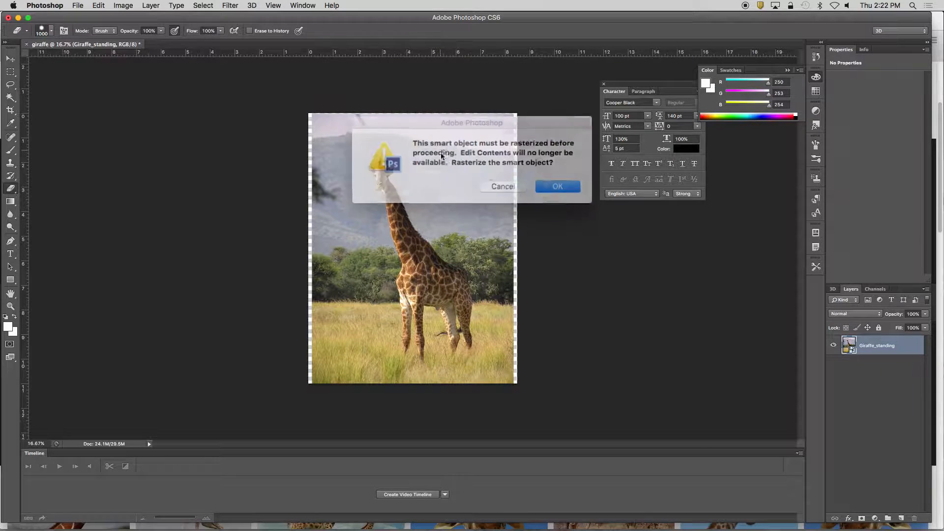
click(549, 187)
Step: Try erasing large round patches around the picture's edges and over the giraffe's hindquarters with the 1000 px eraser
mouse_move(477, 143)
mouse_down()
mouse_move(463, 120)
mouse_move(367, 101)
mouse_move(339, 125)
mouse_up()
click(326, 215)
click(319, 307)
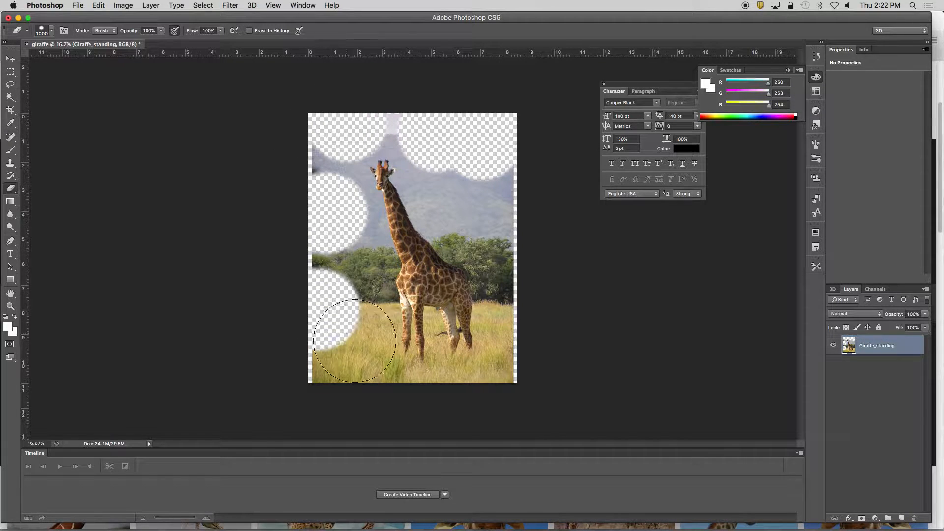
click(481, 354)
click(457, 301)
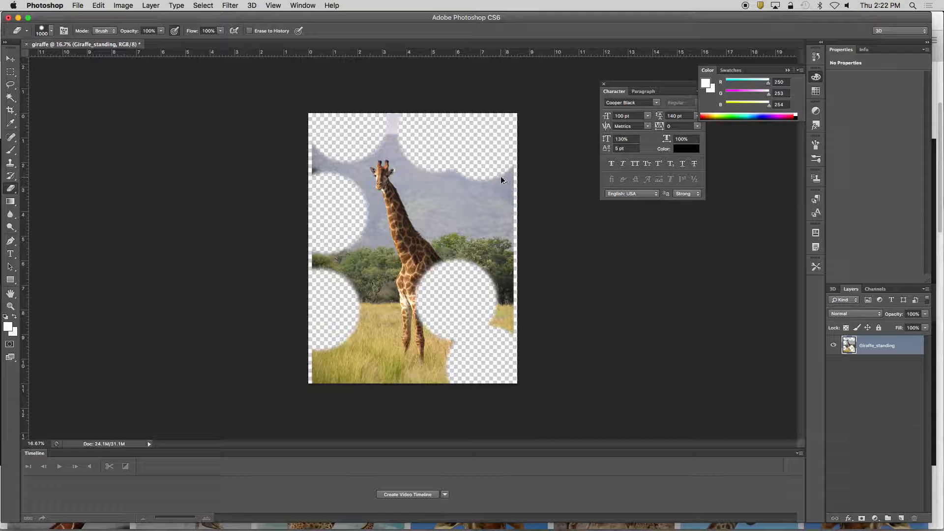
Step: Undo all the erased patches one after another, back to the complete rasterized picture
key(super+z)
key(alt+super+z)
key(alt+super+z)
key(alt+super+z)
key(alt+super+z)
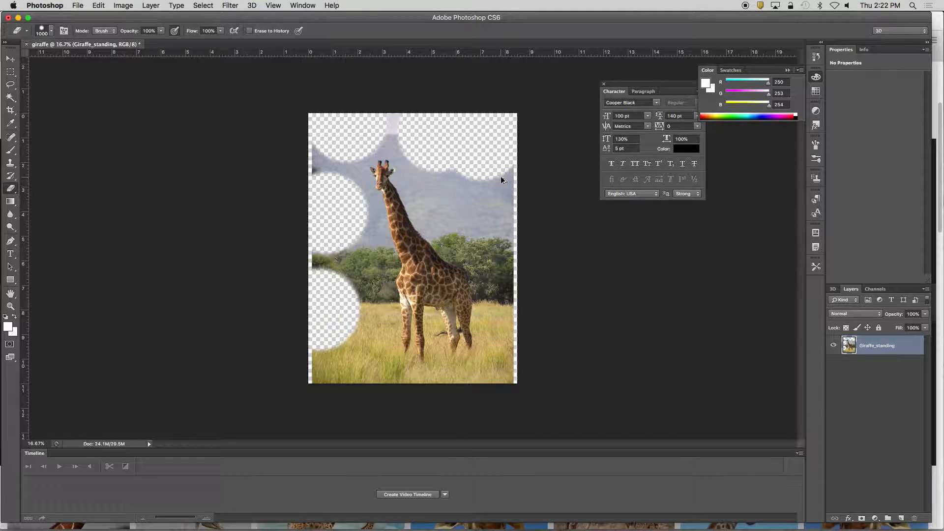
key(alt+super+z)
key(alt+super+z)
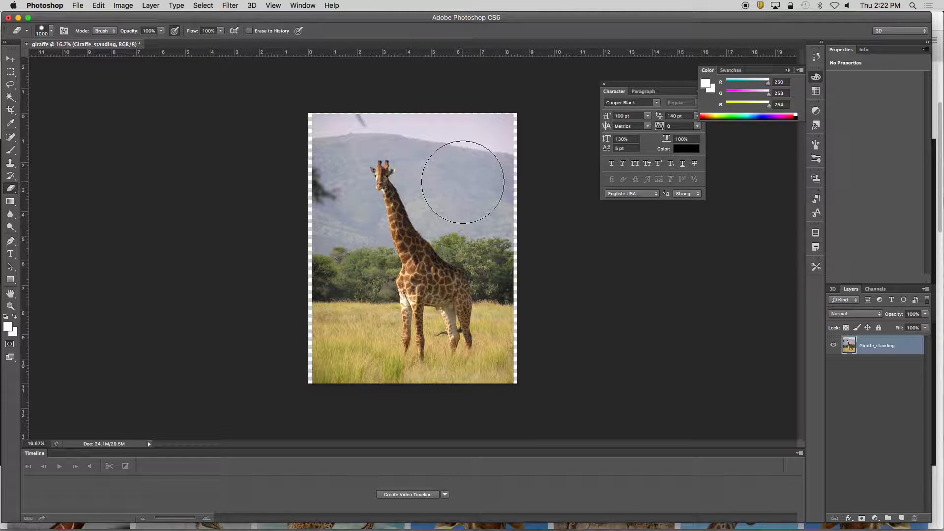
Step: Reduce the eraser brush size to 250 px for erasing beside the giraffe's neck
key(super+equal)
key(super+equal)
key(super+equal)
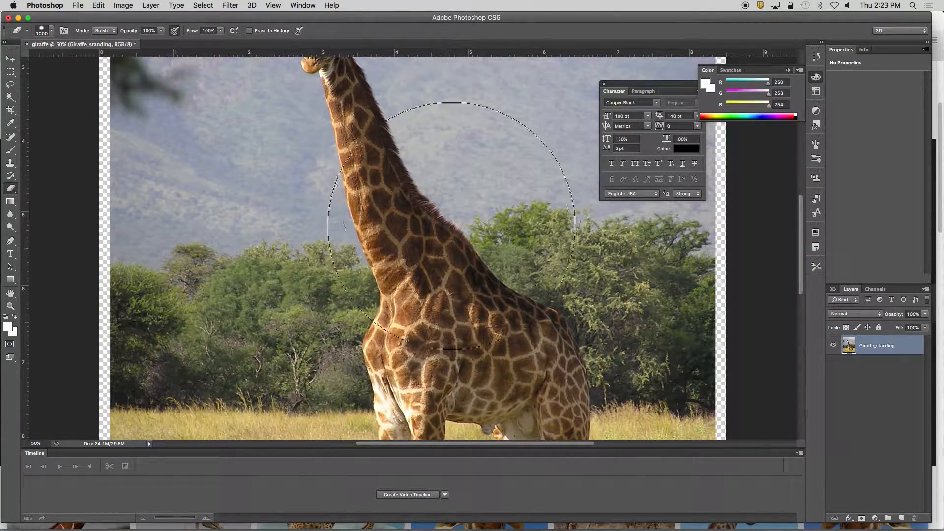
scroll(450, 239, right, 10)
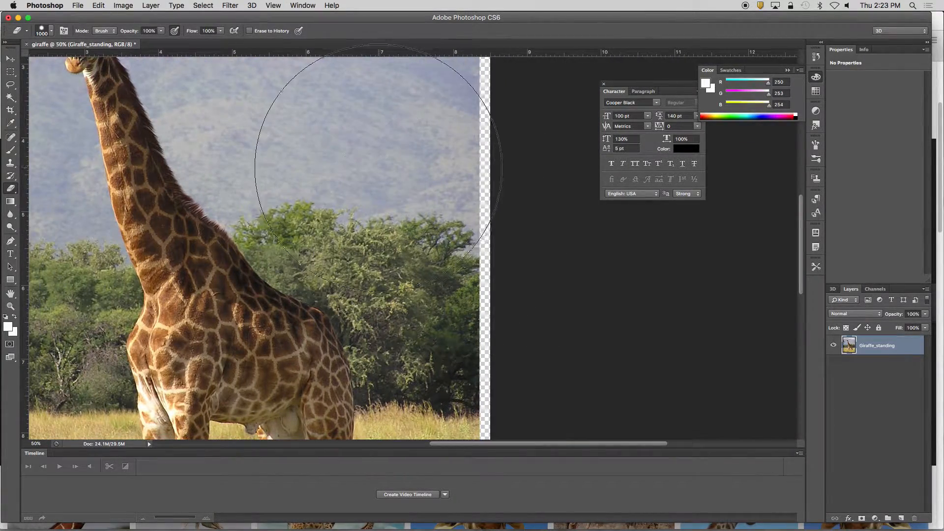
key(bracketleft)
key(bracketleft)
key(bracketleft)
key(bracketleft)
key(bracketleft)
key(bracketleft)
key(bracketleft)
key(bracketleft)
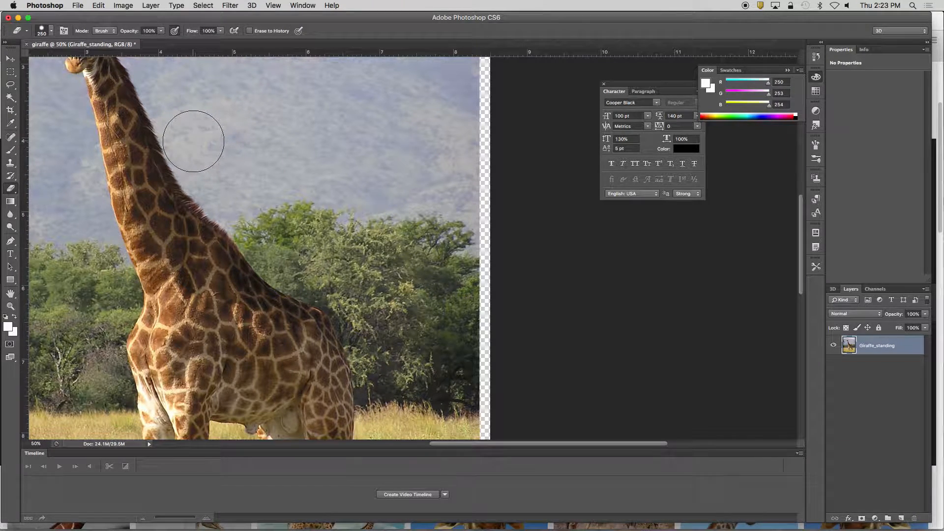
scroll(193, 141, left, 5)
scroll(194, 141, right, 2)
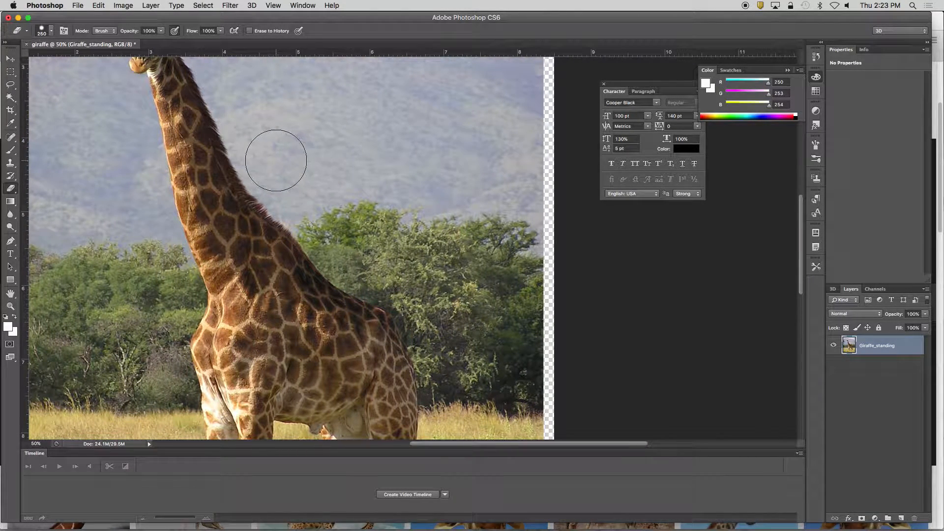
Step: Set the 250 px eraser's hardness to about 47% and erase a soft-edged diagonal strip in the sky beside the giraffe's neck
click(52, 32)
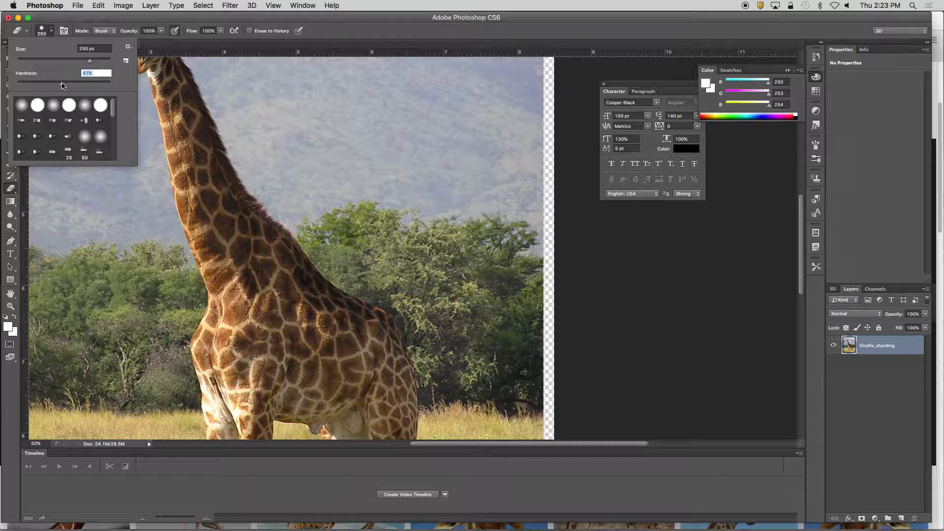
click(162, 20)
click(261, 108)
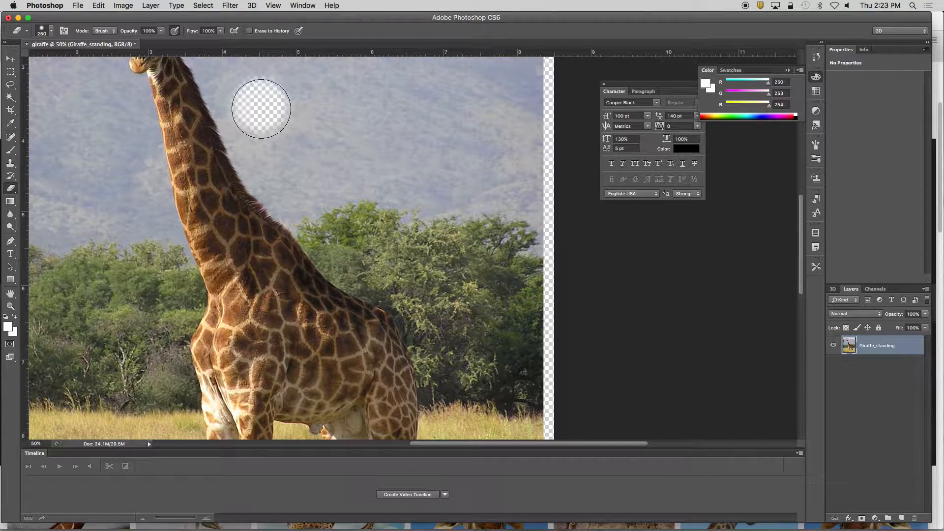
drag(261, 109, 344, 186)
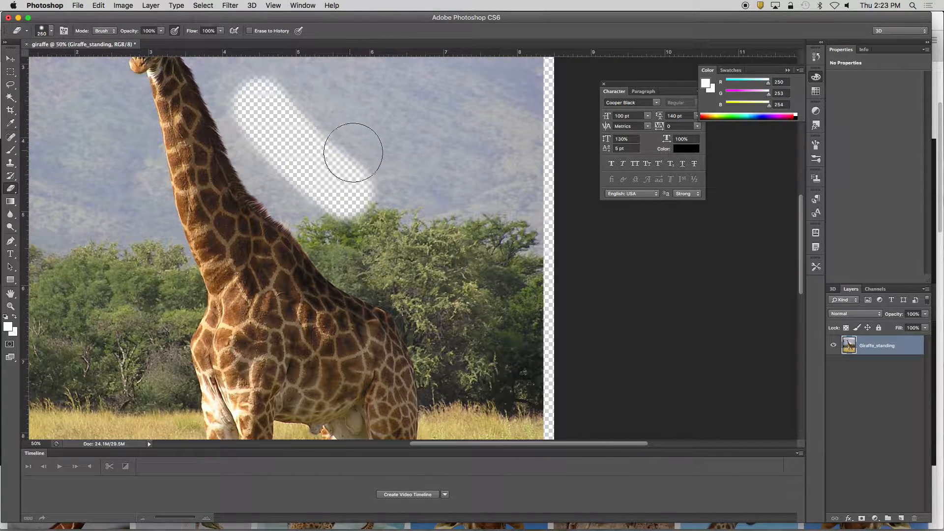
Step: Set the eraser hardness to 100% and erase a hard-edged diagonal strip in the sky beyond the soft-edged one
click(51, 32)
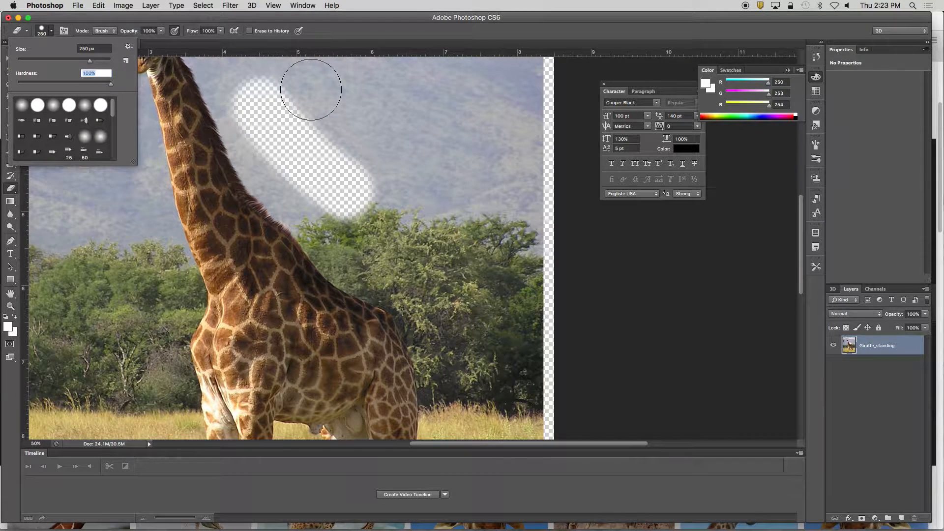
key(Return)
mouse_move(321, 80)
mouse_down()
mouse_move(365, 101)
mouse_move(412, 146)
mouse_up()
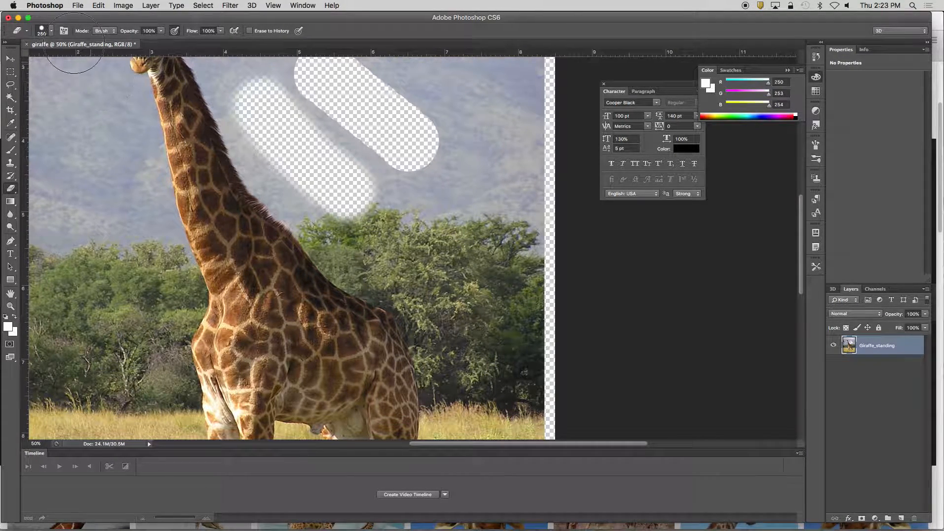
Step: Try erasing a dab against the giraffe's back with a 125 px eraser at 39% hardness, and undo it
click(51, 32)
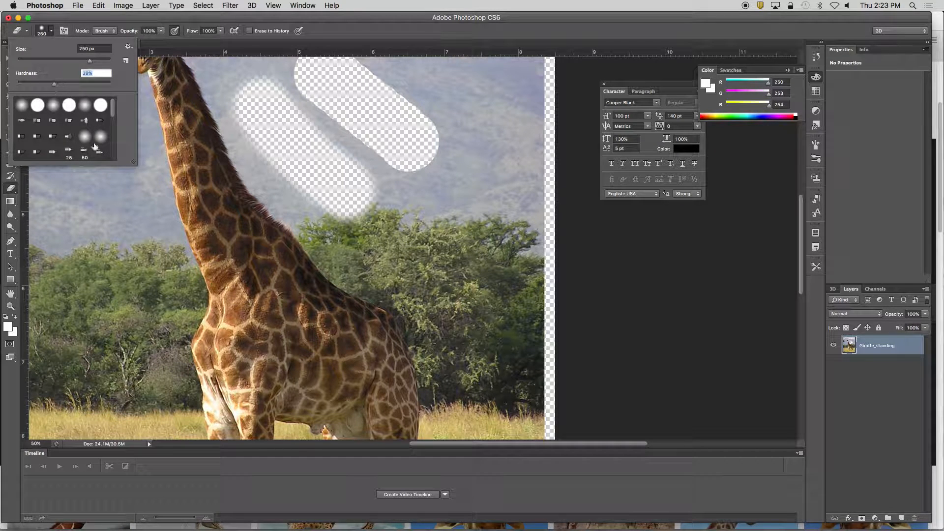
click(201, 18)
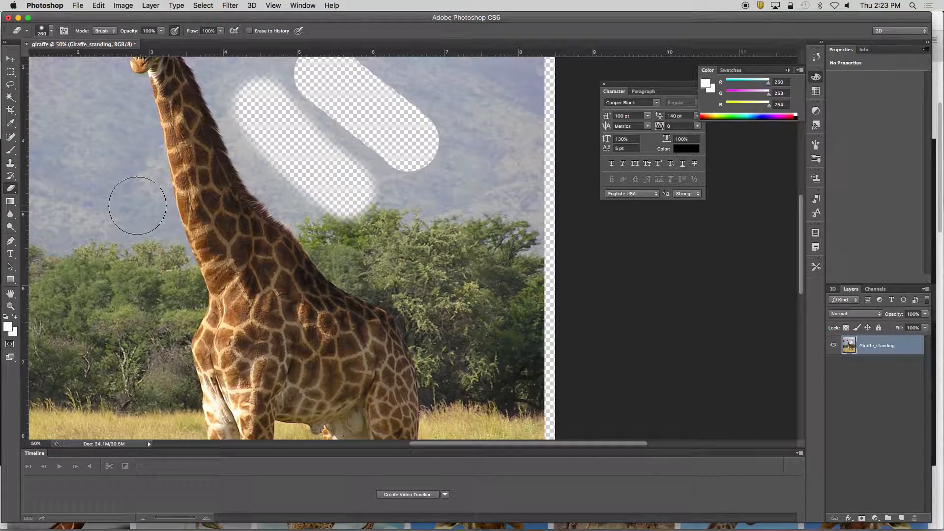
key(super+plus)
key(super+plus)
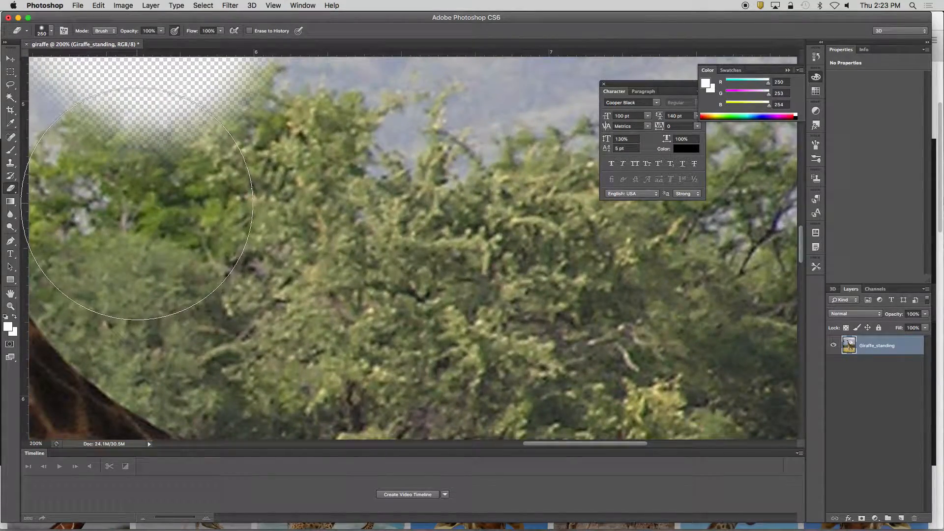
scroll(133, 228, down, 5)
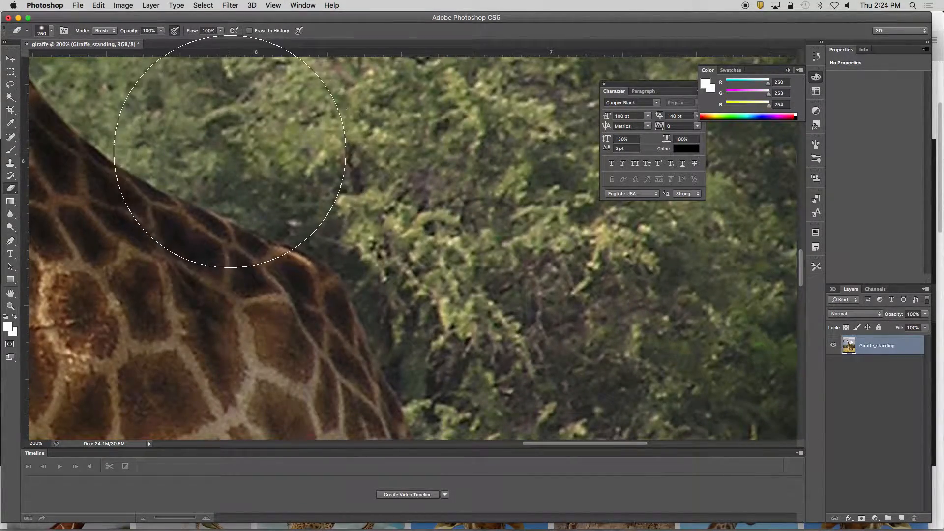
key(bracketleft)
key(bracketleft)
key(bracketleft)
key(bracketleft)
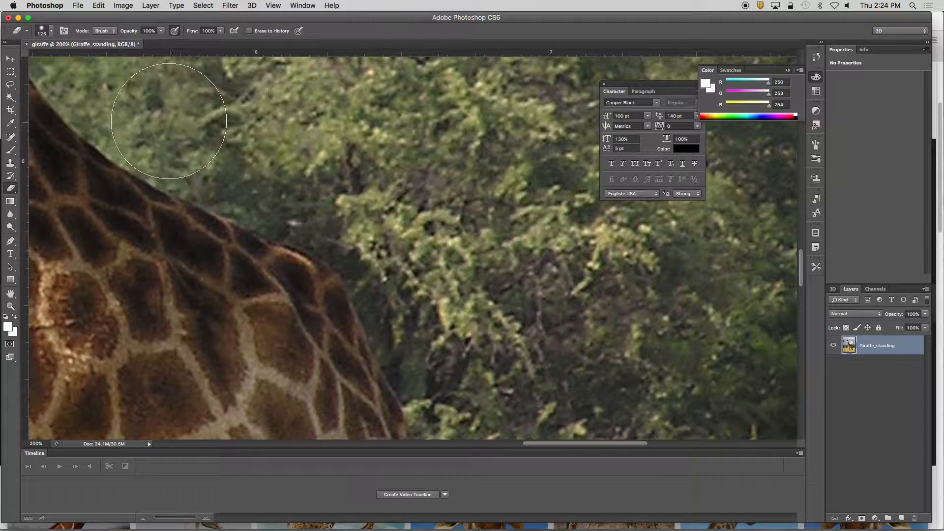
click(155, 120)
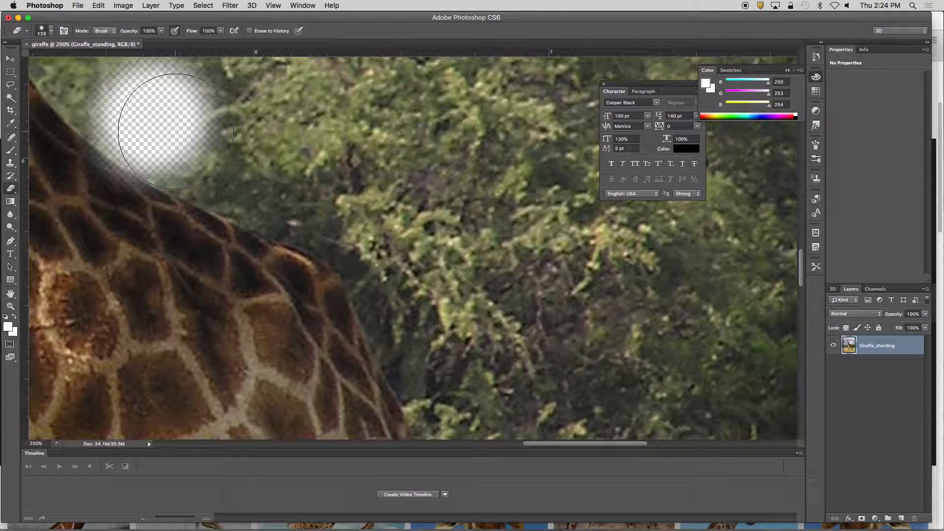
key(super+z)
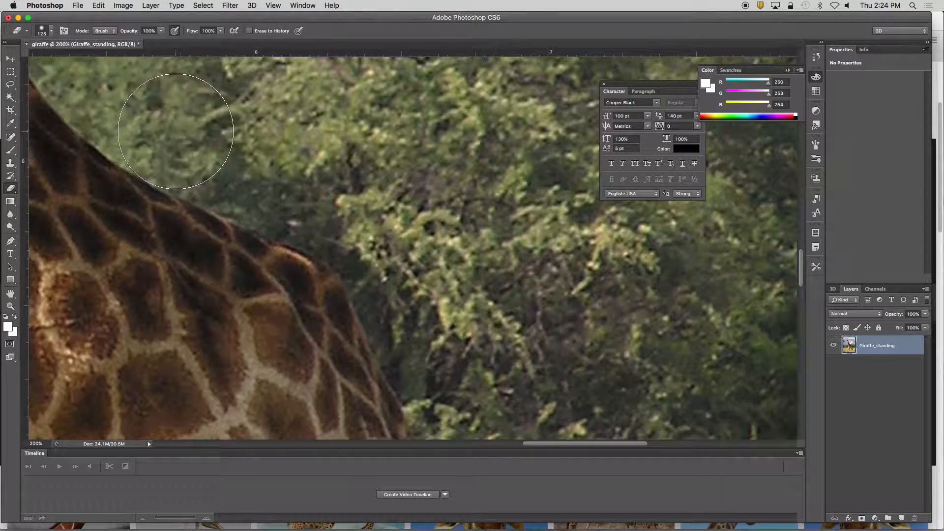
Step: Set the eraser hardness to 63%, test a dab beside the giraffe's back, and undo that dab
click(52, 31)
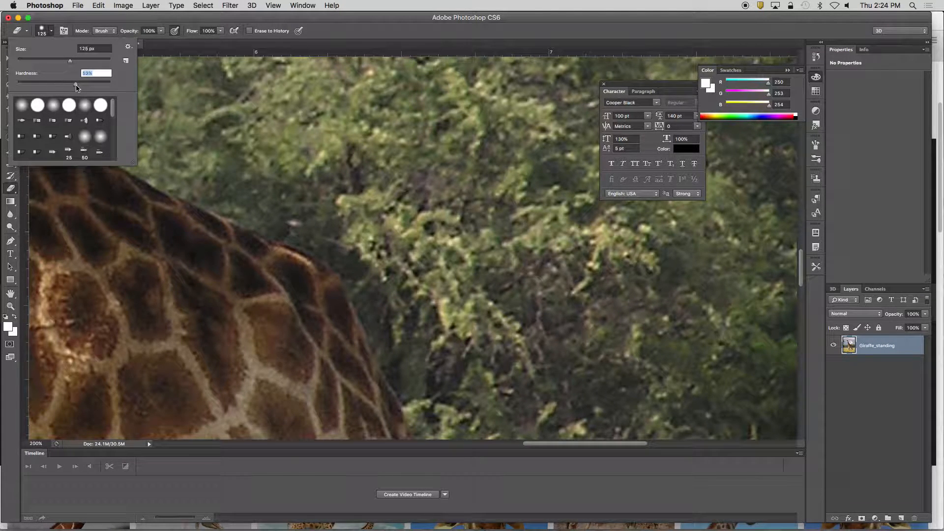
key(Return)
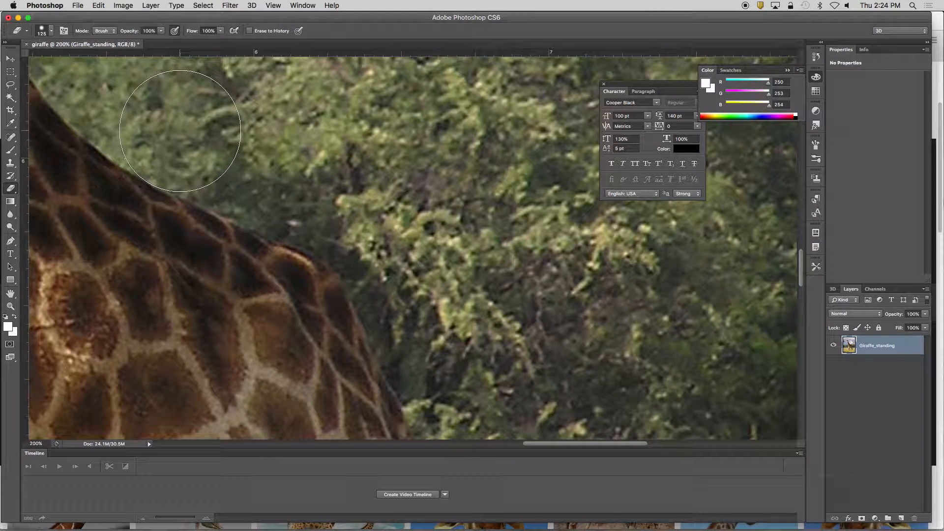
click(181, 131)
drag(181, 131, 205, 143)
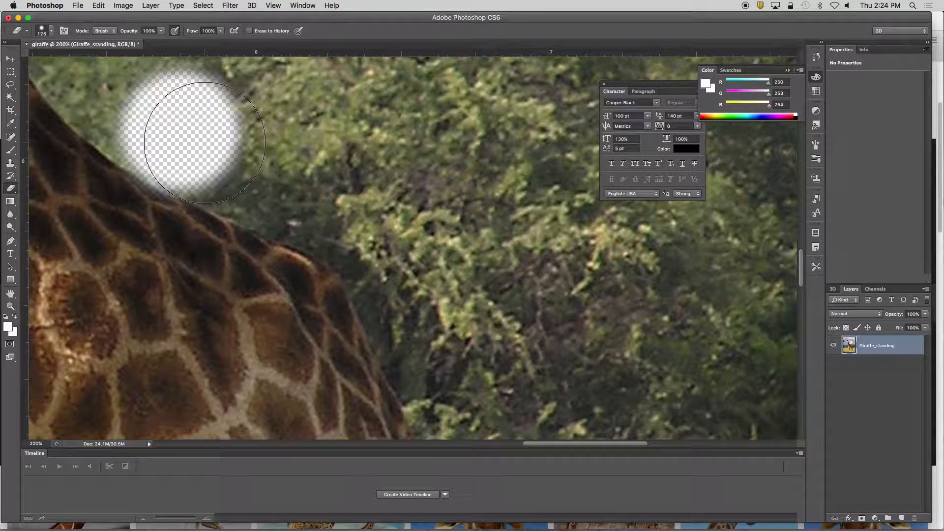
key(super+z)
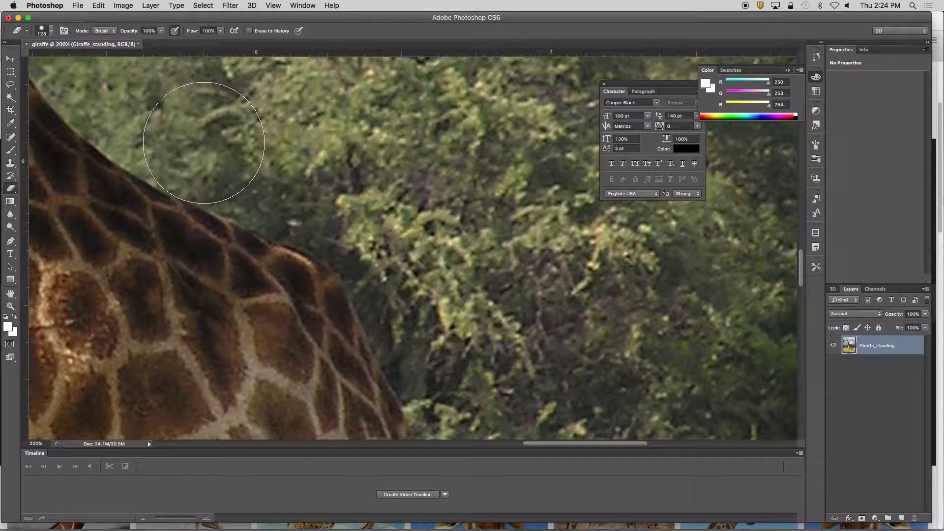
Step: Reduce the eraser to 80 px and erase a strip of trees following the edge of the giraffe's back
key(bracketleft)
key(bracketleft)
key(bracketleft)
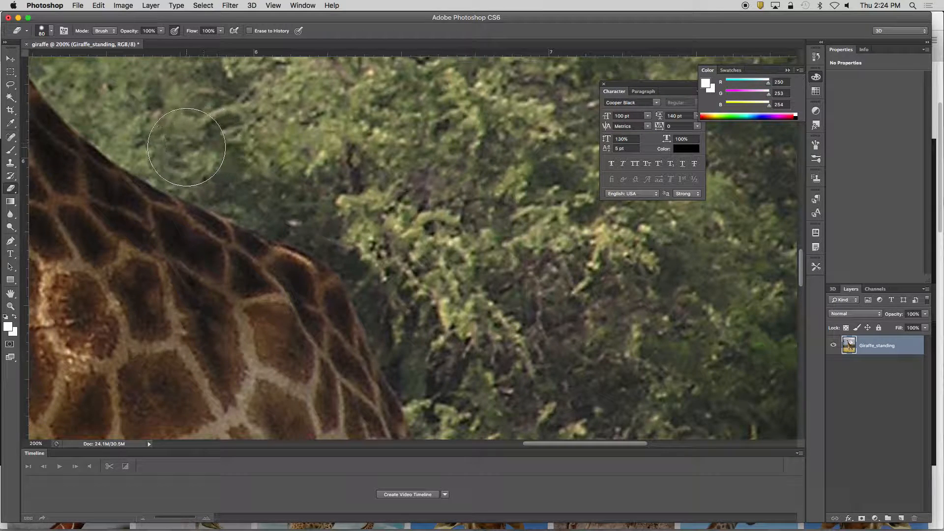
click(170, 148)
mouse_move(170, 147)
mouse_down()
mouse_move(370, 245)
mouse_move(408, 332)
mouse_up()
mouse_move(91, 89)
mouse_down()
mouse_move(152, 141)
mouse_move(310, 194)
mouse_move(321, 210)
mouse_up()
Step: Enlarge the eraser to 600 px and erase the sky, trees and grass around the giraffe, leaving a narrow border along its outline
key(super+minus)
key(super+minus)
key(super+minus)
key(super+minus)
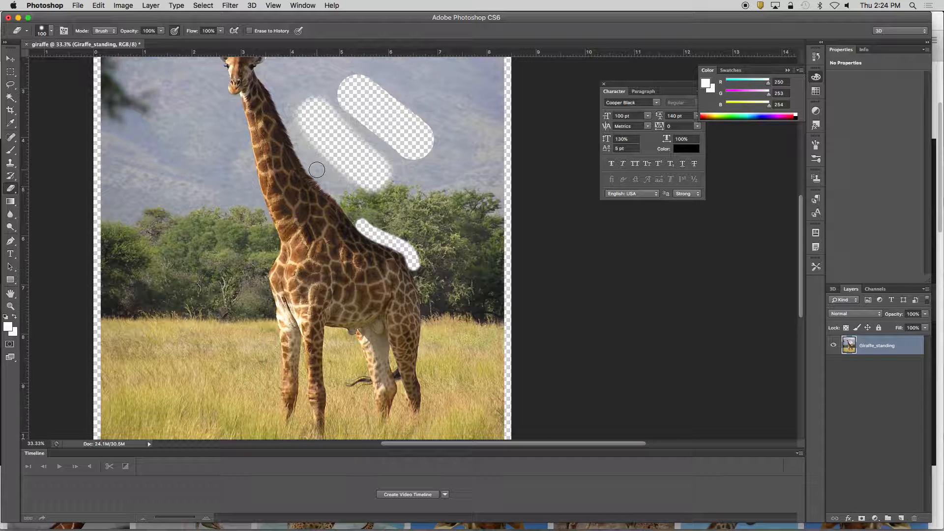
key(bracketright)
key(bracketright)
key(bracketright)
mouse_move(354, 150)
mouse_down()
mouse_move(492, 115)
mouse_move(460, 107)
mouse_move(477, 99)
mouse_move(511, 383)
mouse_move(492, 253)
mouse_move(471, 239)
mouse_move(447, 134)
mouse_move(468, 83)
mouse_move(375, 64)
mouse_move(336, 71)
mouse_move(454, 187)
mouse_move(397, 191)
mouse_move(427, 208)
mouse_move(482, 277)
mouse_move(492, 349)
mouse_move(481, 390)
mouse_up()
mouse_move(144, 168)
mouse_down()
mouse_move(148, 149)
mouse_move(168, 161)
mouse_move(153, 320)
mouse_move(136, 169)
mouse_move(107, 412)
mouse_move(128, 368)
mouse_move(152, 365)
mouse_move(195, 205)
mouse_move(164, 142)
mouse_move(126, 107)
mouse_move(190, 413)
mouse_move(217, 398)
mouse_move(210, 232)
mouse_move(158, 97)
mouse_move(144, 87)
mouse_move(154, 231)
mouse_move(152, 205)
mouse_move(120, 174)
mouse_move(115, 102)
mouse_move(122, 234)
mouse_move(145, 122)
mouse_move(209, 104)
mouse_move(443, 118)
mouse_move(489, 109)
mouse_move(483, 170)
mouse_move(470, 183)
mouse_move(374, 170)
mouse_move(268, 126)
mouse_move(207, 125)
mouse_move(174, 164)
mouse_move(171, 206)
mouse_move(204, 307)
mouse_move(210, 379)
mouse_move(231, 305)
mouse_up()
scroll(158, 196, up, 5)
mouse_move(323, 211)
mouse_down()
mouse_move(305, 160)
mouse_move(281, 142)
mouse_move(255, 134)
mouse_move(201, 141)
mouse_up()
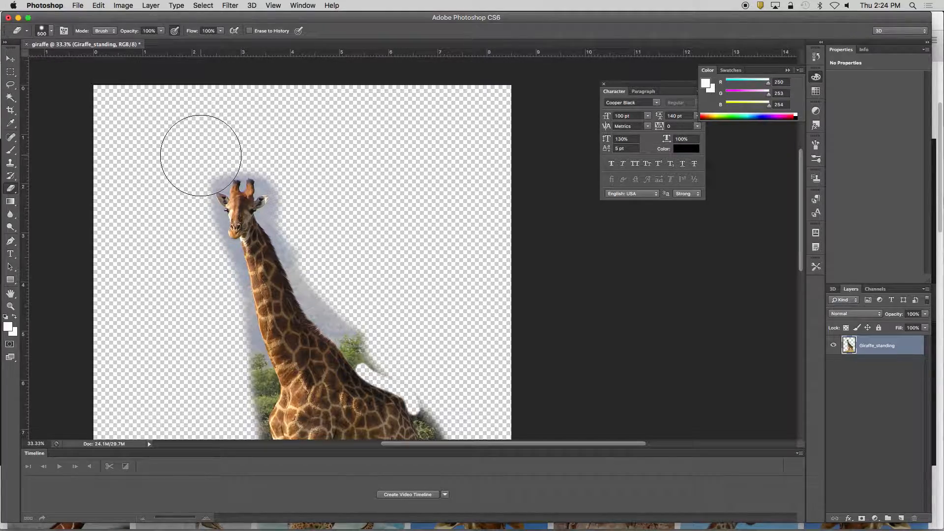
Step: Reduce the eraser to 45 px and erase the leftover sky closely above, between and beside the giraffe's horns
key(super+equal)
key(super+equal)
key(super+equal)
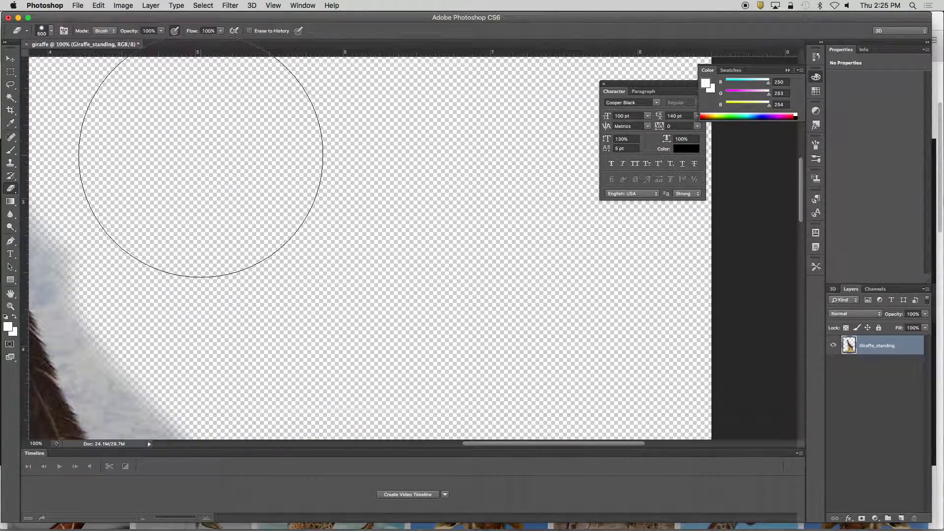
scroll(186, 202, left, 10)
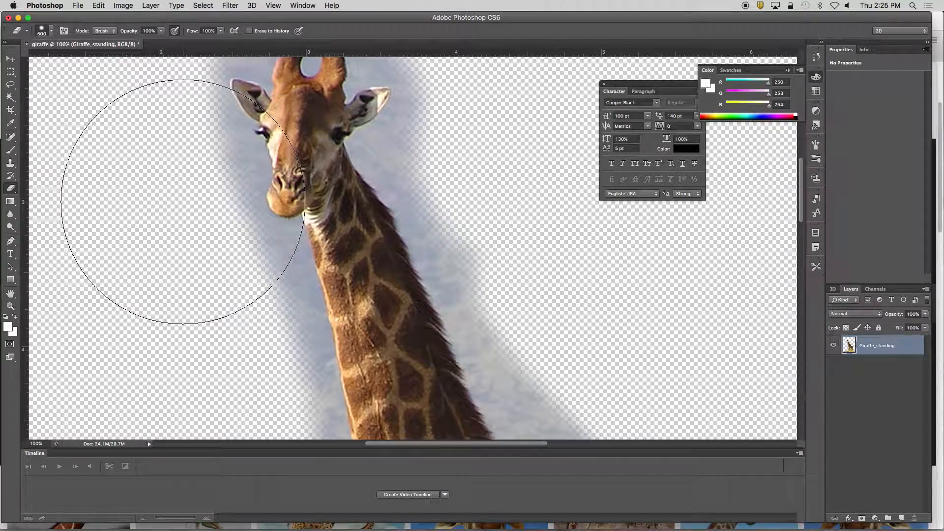
scroll(183, 201, up, 3)
scroll(183, 202, up, 3)
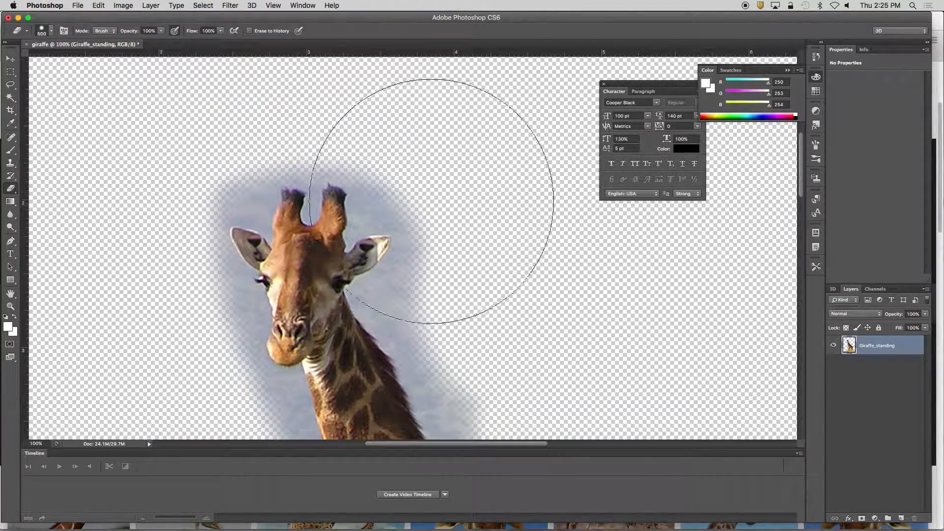
key(bracketleft)
key(bracketleft)
key(bracketleft)
key(bracketleft)
key(bracketleft)
key(bracketleft)
key(bracketleft)
key(bracketleft)
key(bracketleft)
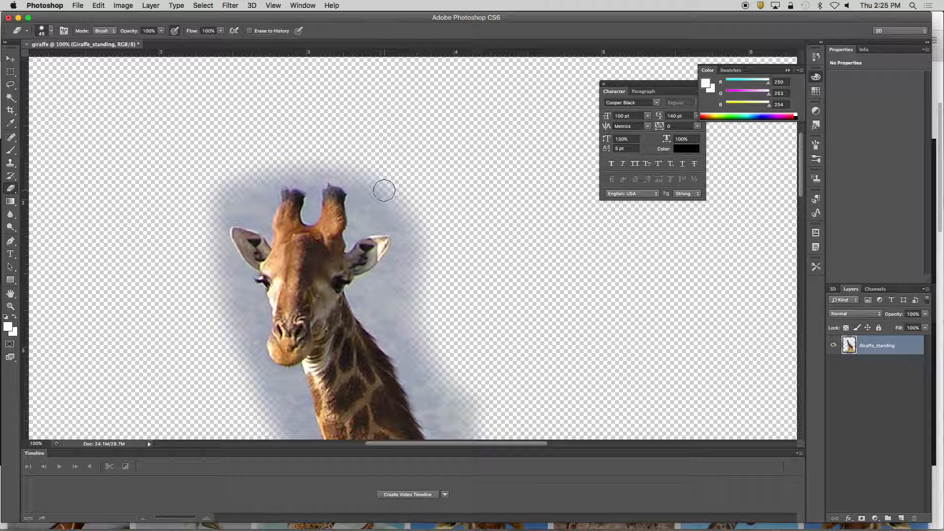
mouse_move(355, 202)
mouse_down()
mouse_move(378, 201)
mouse_move(324, 174)
mouse_move(310, 214)
mouse_move(317, 167)
mouse_move(219, 197)
mouse_move(276, 171)
mouse_move(328, 163)
mouse_move(411, 194)
mouse_up()
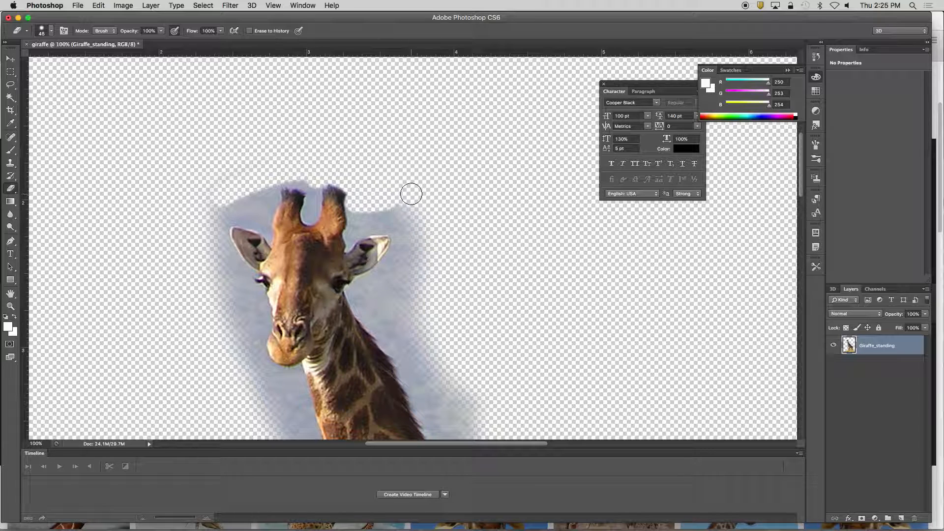